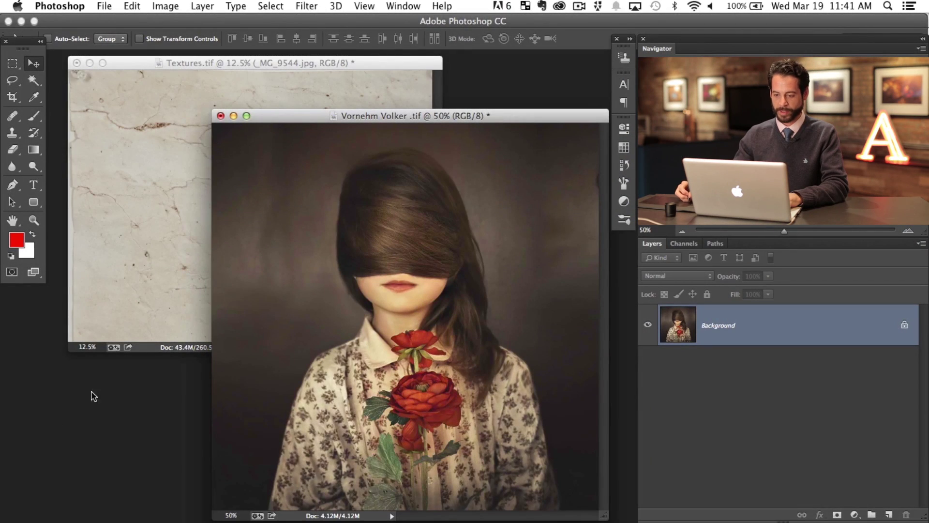
Move the portrait window aside and bring Textures.tif forward as the active document.
mouse_move(490, 110)
left_mouse_down()
mouse_move(492, 95)
mouse_move(483, 97)
left_mouse_up()
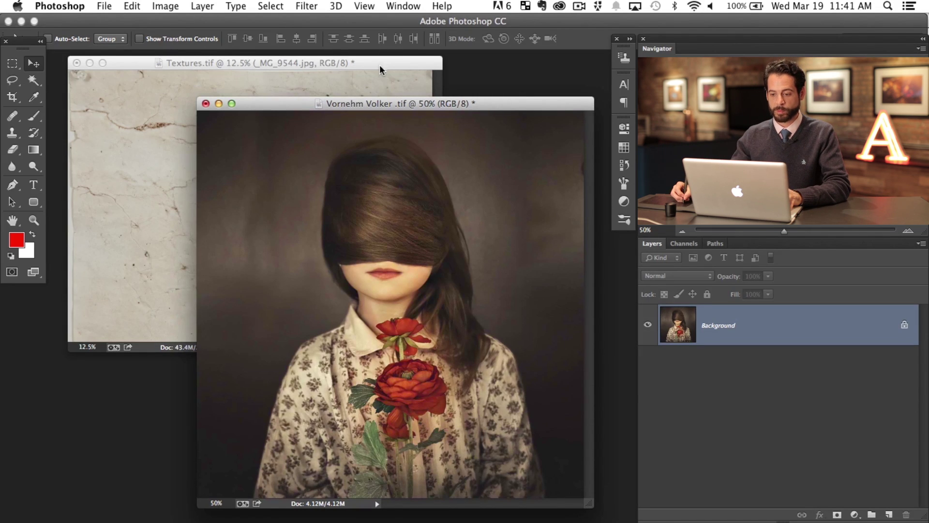
left_click_drag(380, 68, 387, 75)
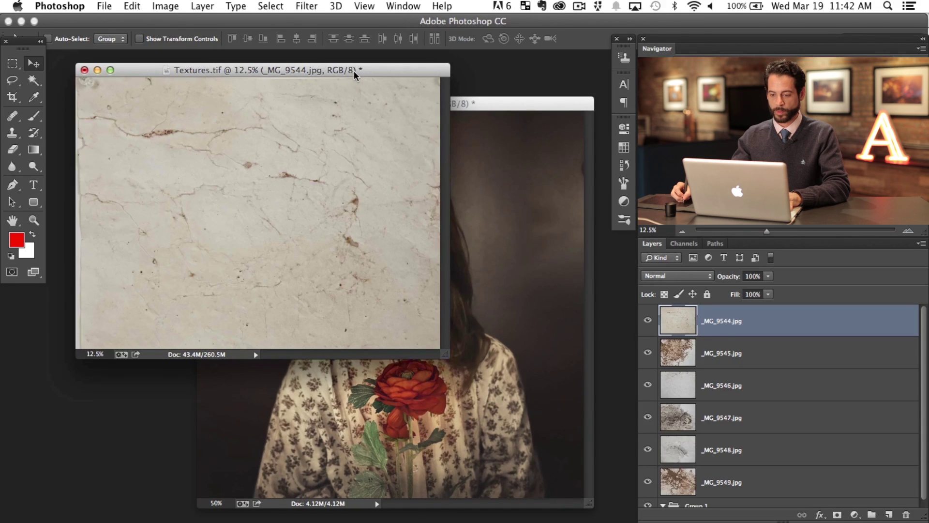
Copy the six _MG texture layers from Textures.tif into the girl portrait, shown full screen.
left_click_drag(356, 74, 351, 77)
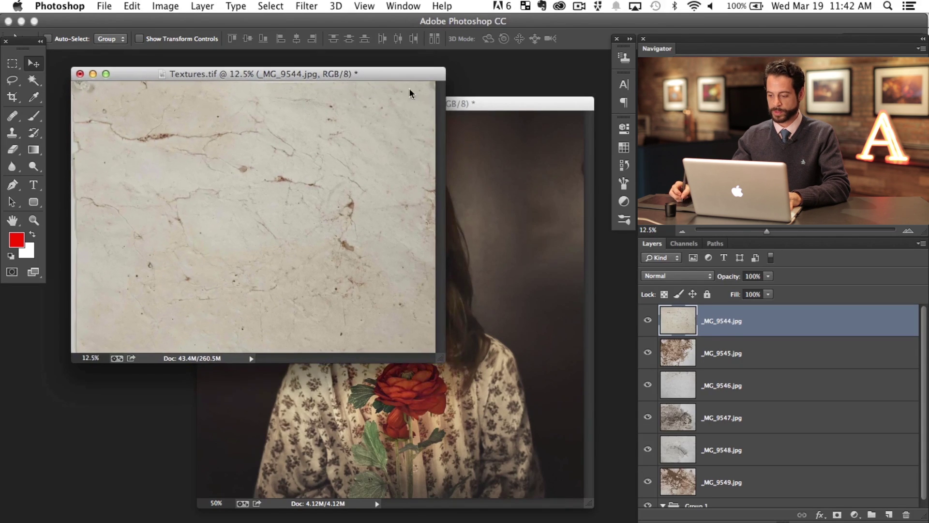
left_click(841, 478, "shift")
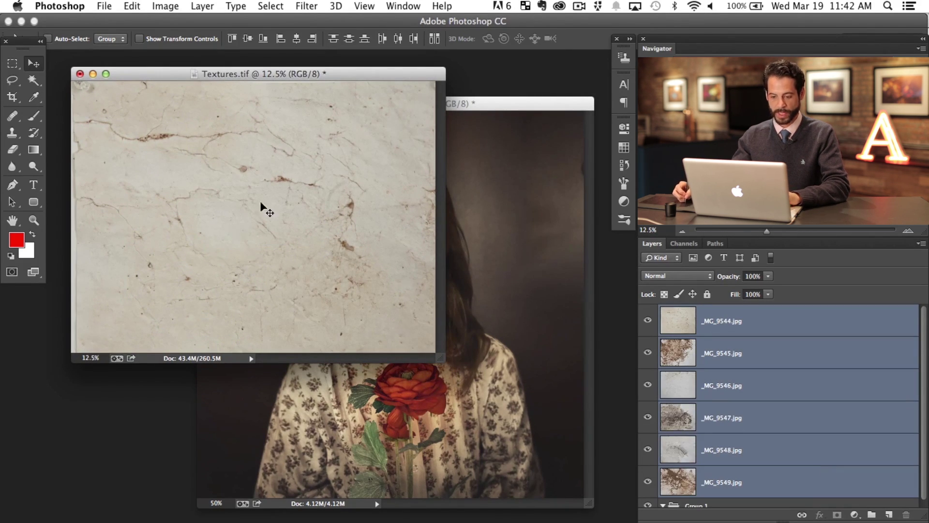
left_click_drag(326, 247, 549, 318)
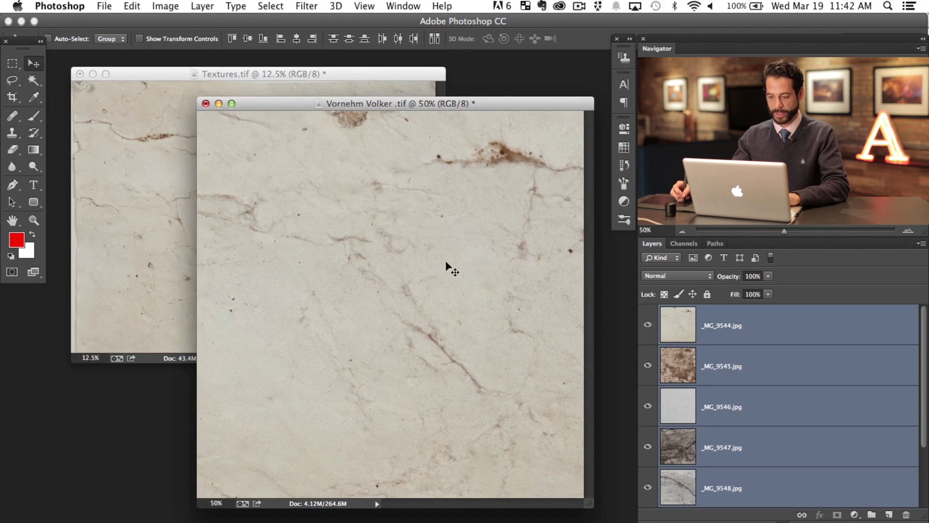
key("f")
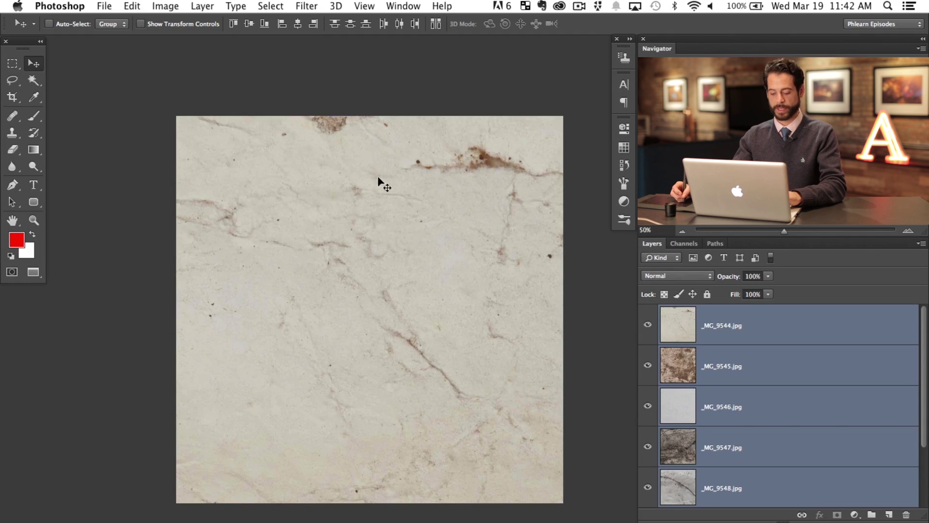
Scale the texture layers down to about 28.32% width and 36.35% height to fill the canvas.
key("super+t")
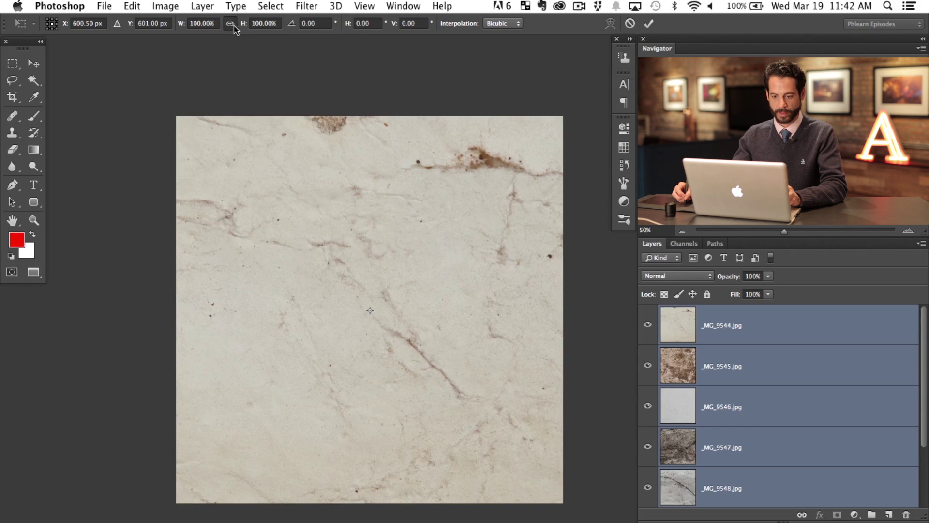
left_click_drag(243, 28, 202, 36)
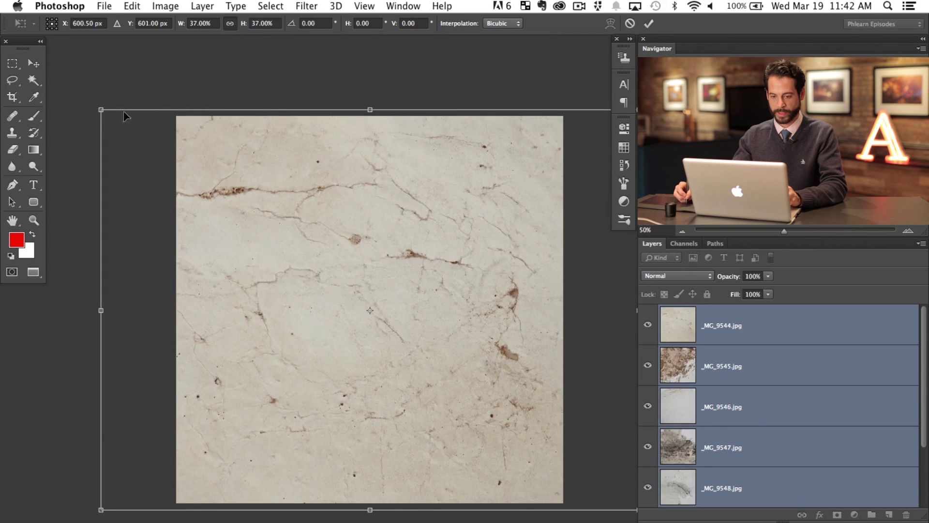
left_click_drag(101, 109, 110, 116)
scroll(375, 285, "right", 4)
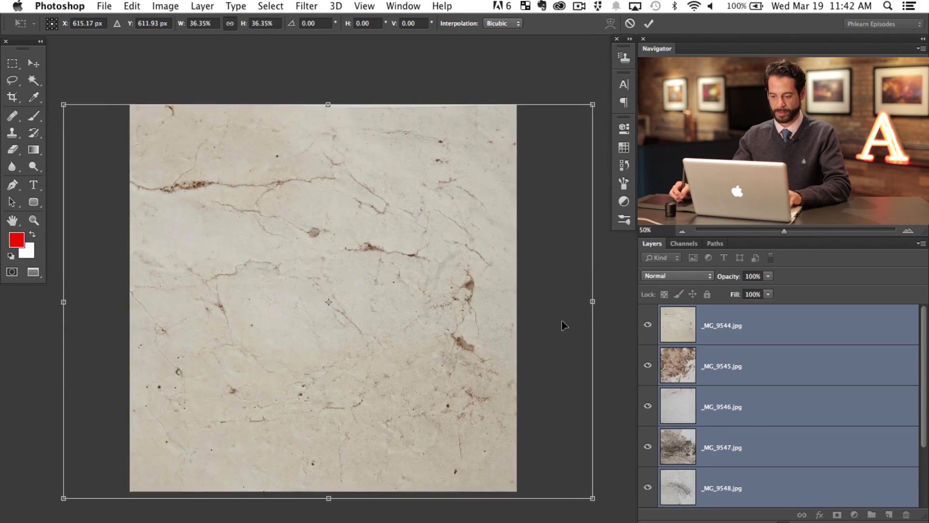
left_click_drag(602, 300, 487, 308)
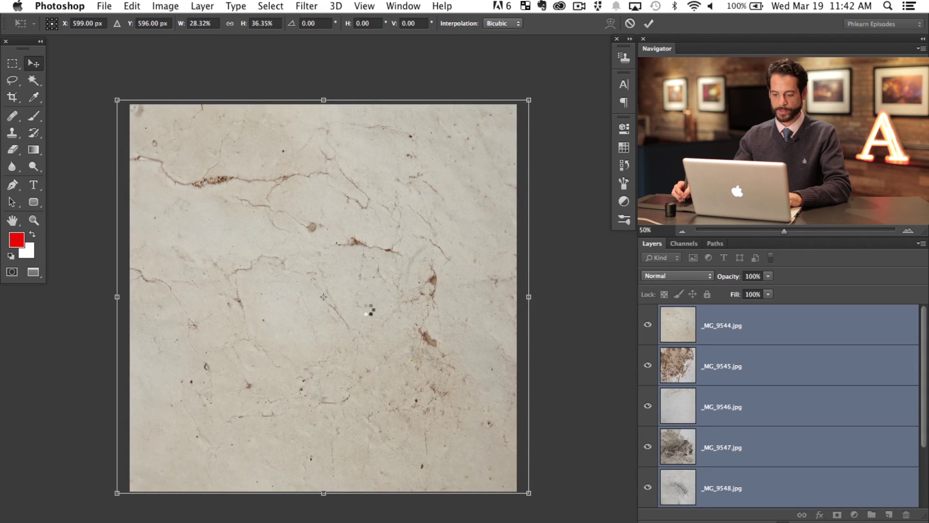
key("Return")
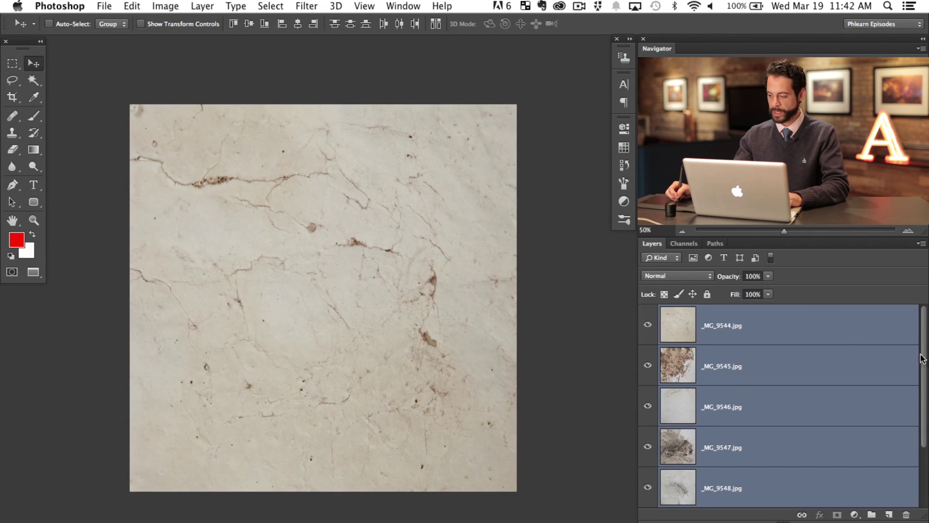
Group the six selected marble texture layers with Cmd+G and re-centre the canvas view.
mouse_move(924, 358)
left_mouse_down()
mouse_move(924, 455)
mouse_move(924, 368)
left_mouse_up()
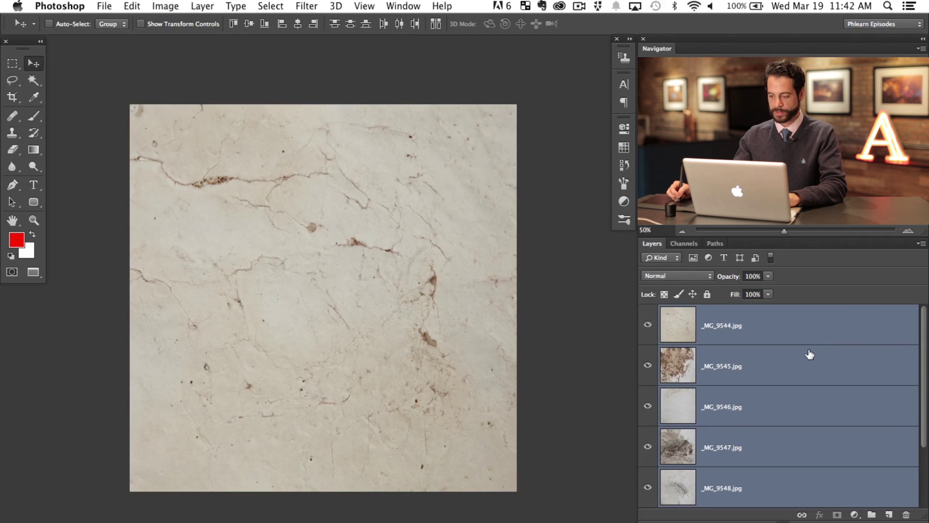
key("super+g")
left_click_drag(311, 364, 522, 313)
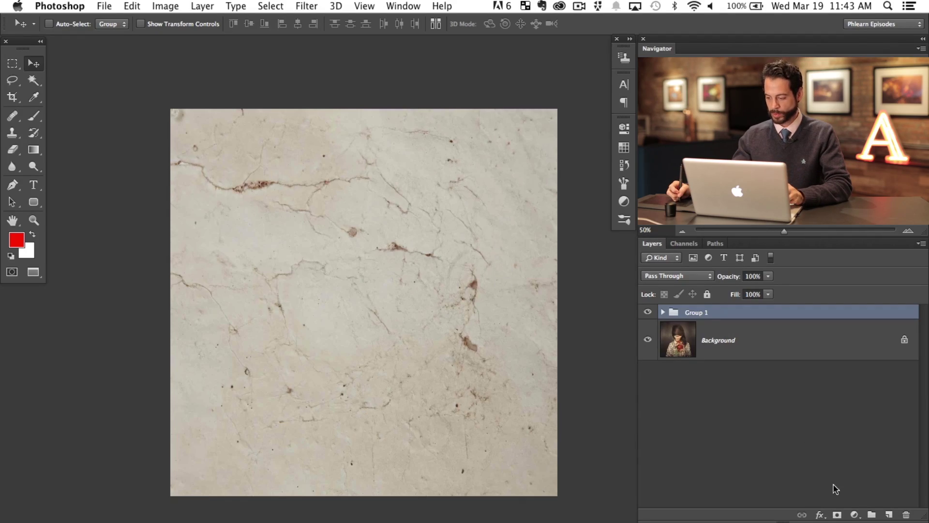
Add a black layer mask to Group 1 and set up a white brush.
left_click(837, 515, "alt")
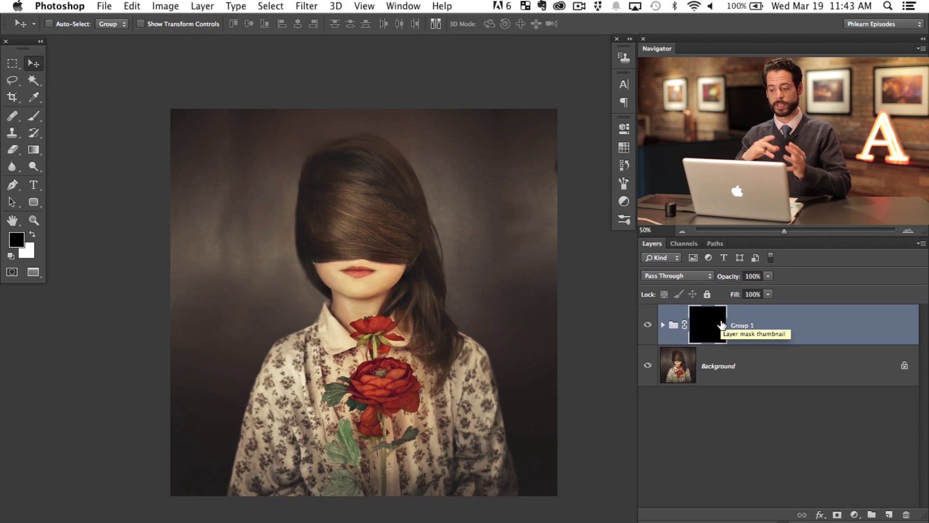
key("b")
left_click_drag(201, 191, 208, 191)
key("x")
Paint the mask at 80% flow to reveal texture on the left wall and above the hair.
mouse_move(188, 238)
left_mouse_down()
mouse_move(176, 191)
mouse_move(183, 269)
mouse_move(197, 120)
left_mouse_up()
left_click_drag(214, 270, 214, 270)
mouse_move(232, 116)
left_mouse_down()
mouse_move(217, 212)
mouse_move(213, 173)
mouse_move(234, 78)
left_mouse_up()
key("shift+8")
mouse_move(219, 167)
left_mouse_down()
mouse_move(277, 131)
mouse_move(278, 166)
mouse_move(302, 124)
mouse_move(285, 213)
mouse_move(275, 192)
mouse_move(277, 279)
mouse_move(288, 295)
mouse_move(282, 253)
mouse_move(310, 304)
mouse_move(302, 319)
mouse_move(244, 338)
mouse_move(228, 377)
mouse_move(257, 326)
mouse_move(223, 433)
mouse_move(227, 324)
mouse_move(238, 304)
mouse_move(251, 315)
mouse_move(270, 295)
mouse_move(277, 247)
mouse_move(250, 267)
mouse_move(230, 327)
mouse_move(224, 187)
mouse_move(168, 192)
left_mouse_up()
mouse_move(169, 342)
left_mouse_down()
mouse_move(201, 321)
mouse_move(172, 490)
left_mouse_up()
mouse_move(203, 89)
left_mouse_down()
mouse_move(288, 93)
mouse_move(290, 147)
mouse_move(336, 128)
mouse_move(311, 126)
mouse_move(371, 115)
mouse_move(432, 143)
mouse_move(447, 169)
mouse_move(426, 161)
mouse_move(483, 296)
mouse_move(466, 289)
mouse_move(463, 251)
mouse_move(475, 312)
mouse_move(466, 311)
mouse_move(443, 76)
mouse_move(473, 153)
mouse_move(529, 113)
mouse_move(553, 236)
mouse_move(510, 163)
mouse_move(498, 271)
mouse_move(508, 285)
mouse_move(483, 327)
mouse_move(498, 355)
mouse_move(506, 347)
mouse_move(527, 460)
mouse_move(549, 487)
mouse_move(552, 423)
left_mouse_up()
mouse_move(288, 152)
left_mouse_down()
mouse_move(370, 120)
mouse_move(316, 138)
mouse_move(306, 154)
mouse_move(353, 127)
mouse_move(383, 134)
left_mouse_up()
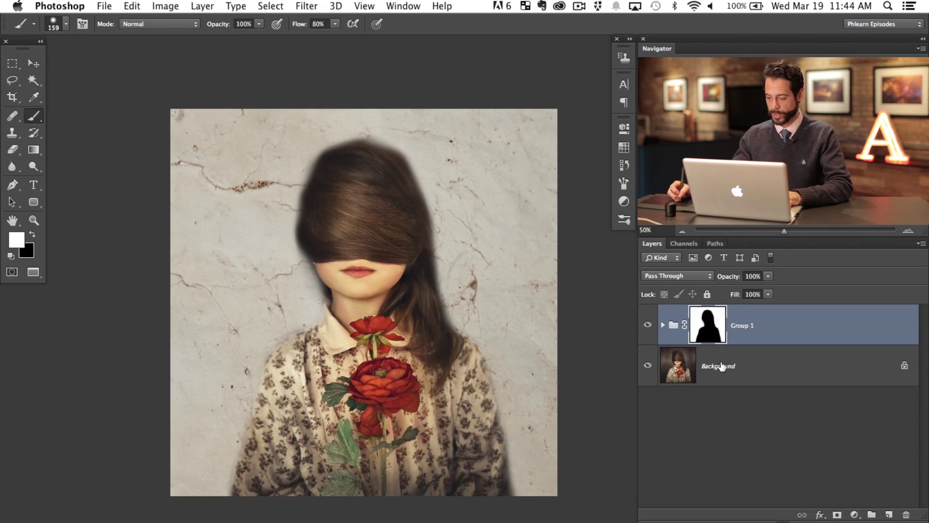
Expand Group 1, select all six _MG texture layers and set their blend mode to Soft Light.
left_click(663, 325)
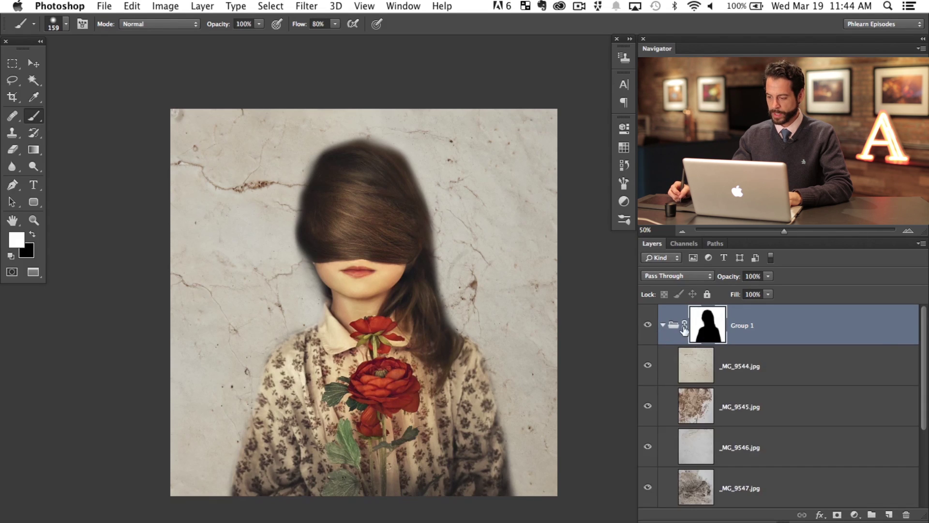
left_click(882, 374)
left_click_drag(925, 367, 927, 450)
right_click(832, 440)
left_click(890, 441)
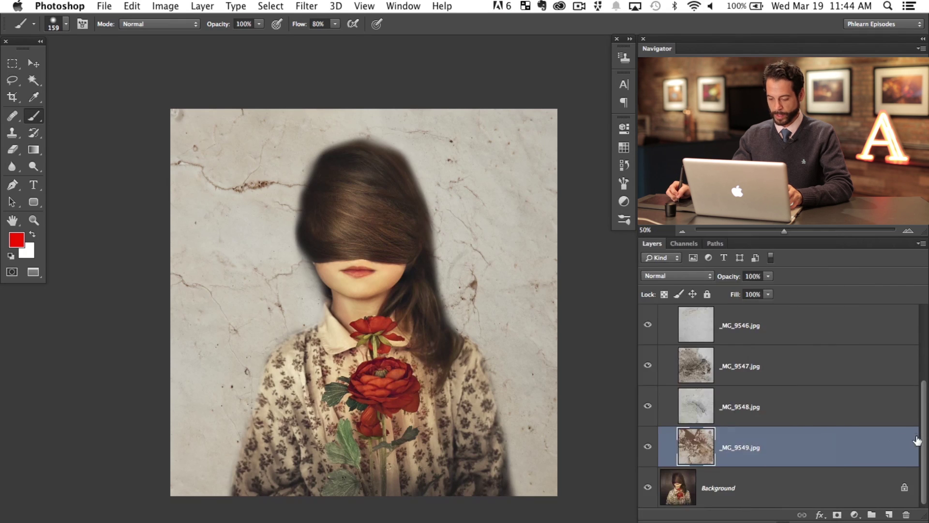
left_click_drag(923, 445, 925, 372)
left_click(823, 369, "shift")
scroll(924, 356, "down", 3)
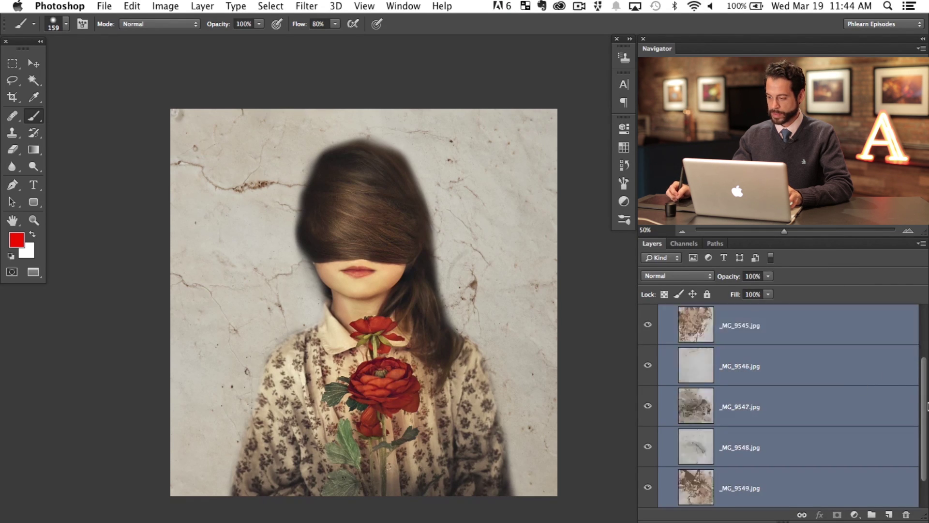
scroll(923, 355, "up", 3)
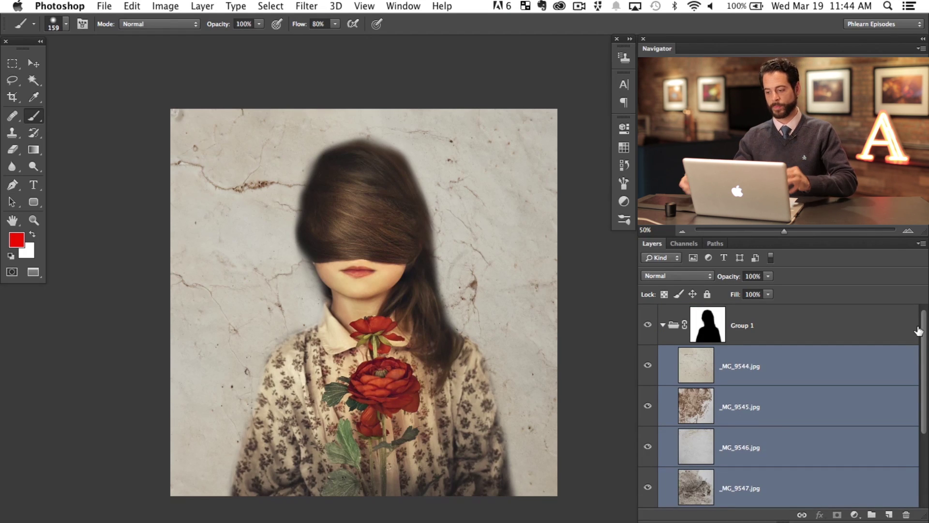
left_click(675, 277)
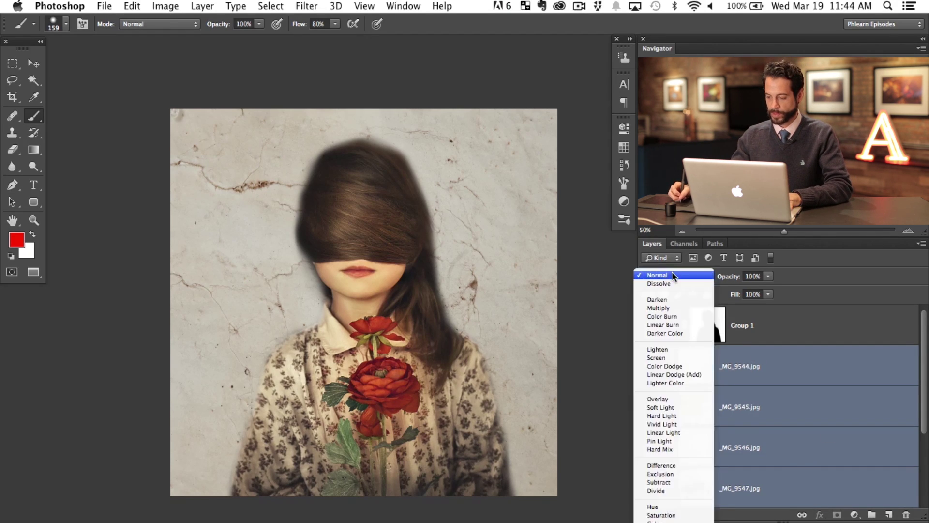
left_click(679, 407)
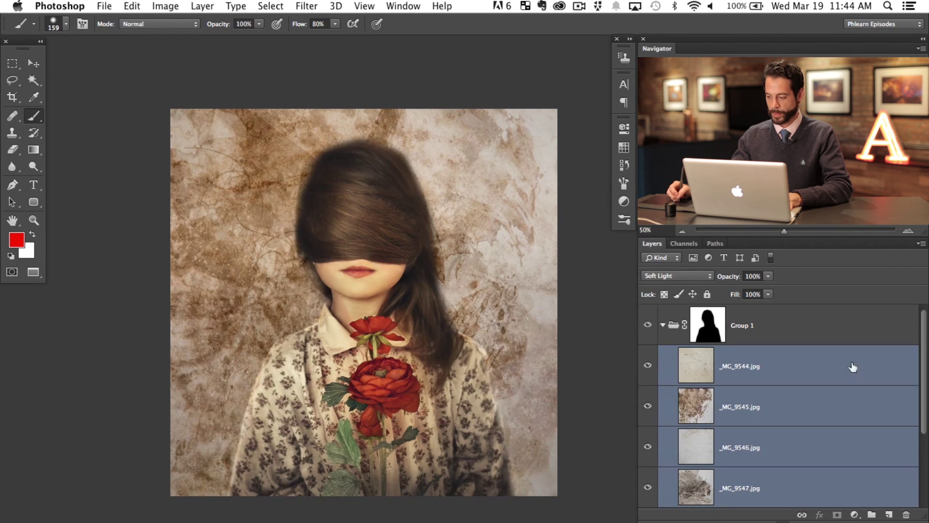
Hide _MG_9549, _MG_9547, _MG_9546 and _MG_9545, leaving the cracked-wall _MG_9544 on.
left_click_drag(926, 361, 924, 441)
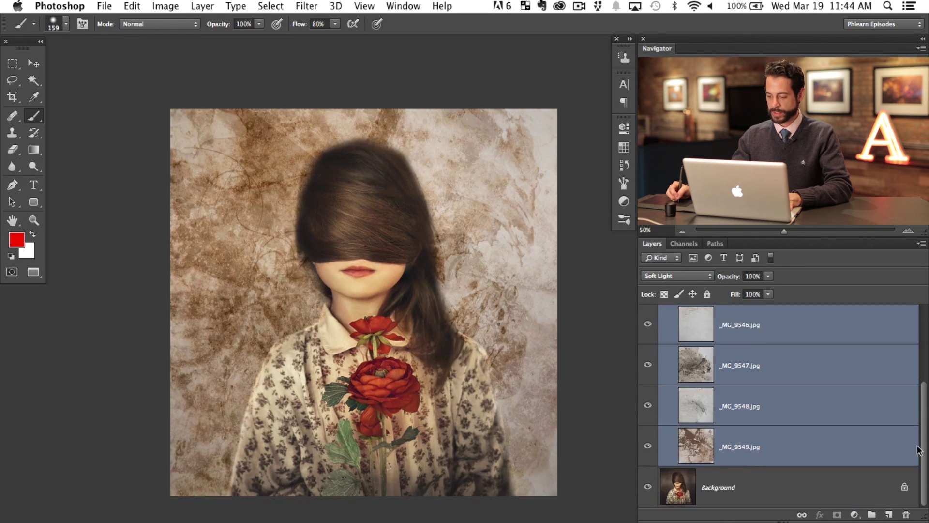
left_click(648, 446)
left_click(649, 366)
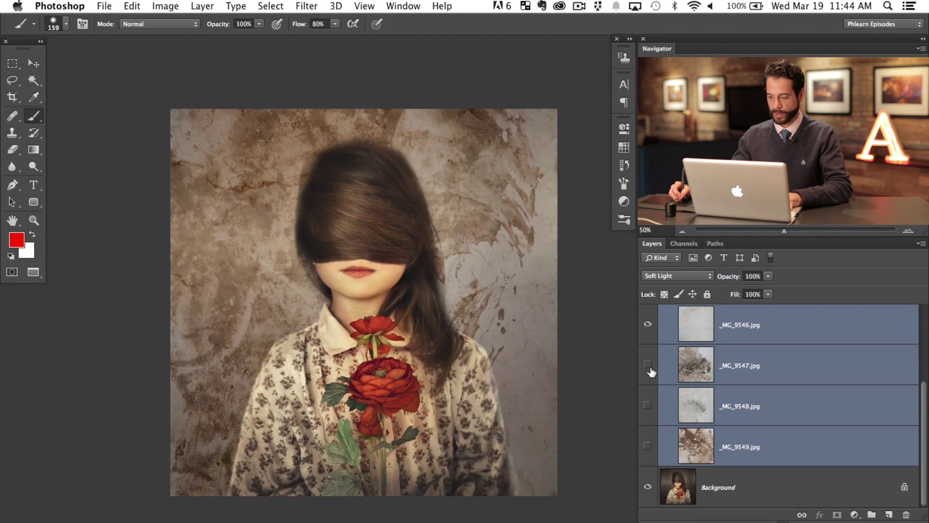
left_click(649, 324)
scroll(923, 413, "up", 5)
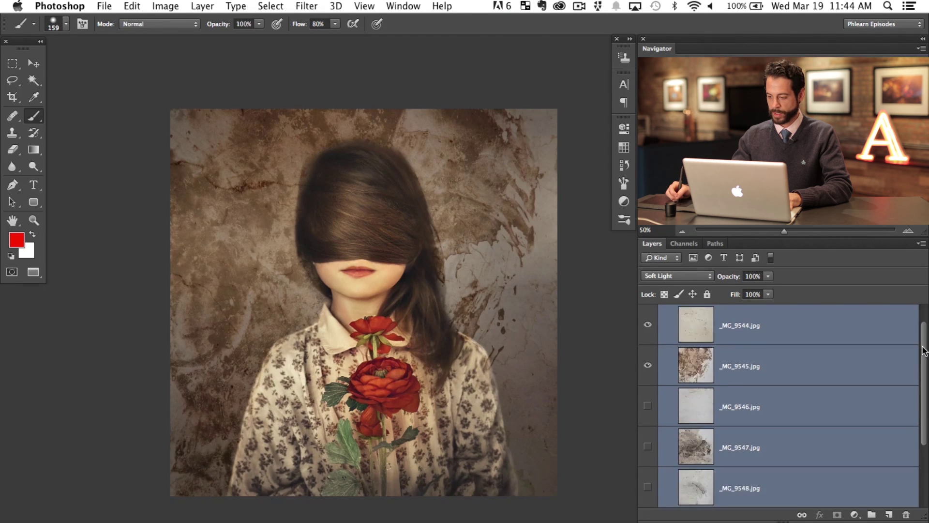
left_click(656, 409)
left_click(648, 366)
left_click(648, 407)
left_click(649, 406)
left_click(649, 407)
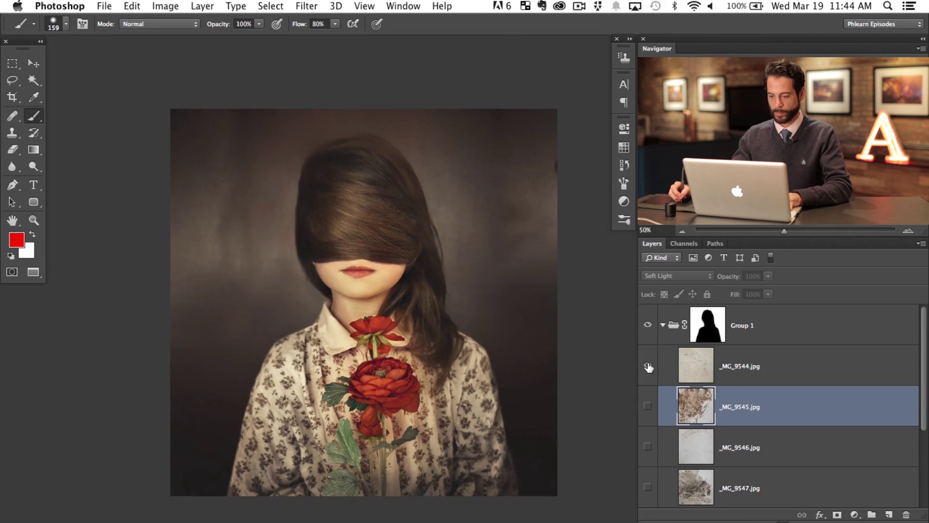
left_click(648, 367)
left_click(648, 367)
left_click(649, 367)
Select _MG_9544 and compare the image with and without it.
left_click(772, 362)
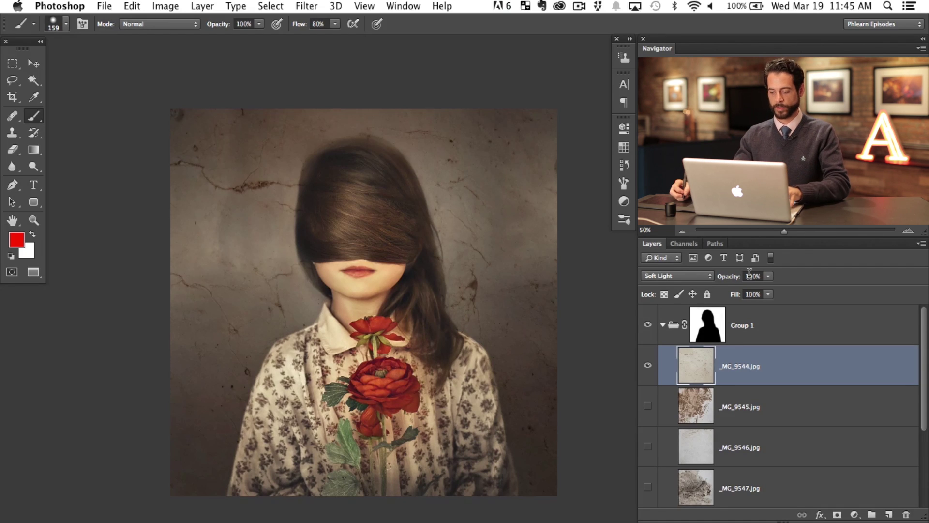
left_click(648, 366)
left_click(649, 366)
left_click(649, 367)
left_click(649, 367)
left_click(649, 367)
left_click(649, 367)
left_click(649, 367)
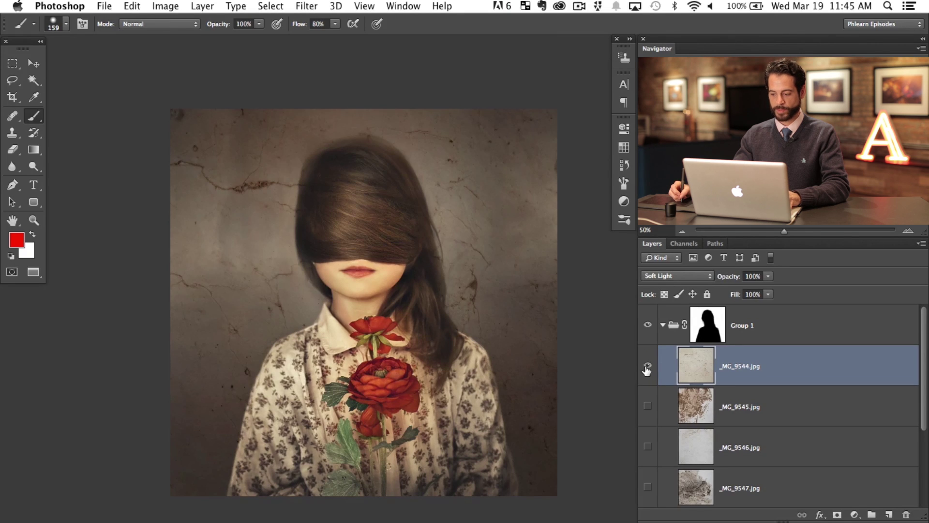
Apply Levels to the _MG_9544 crack texture, darkening its midtones to 0.62.
key("super+l")
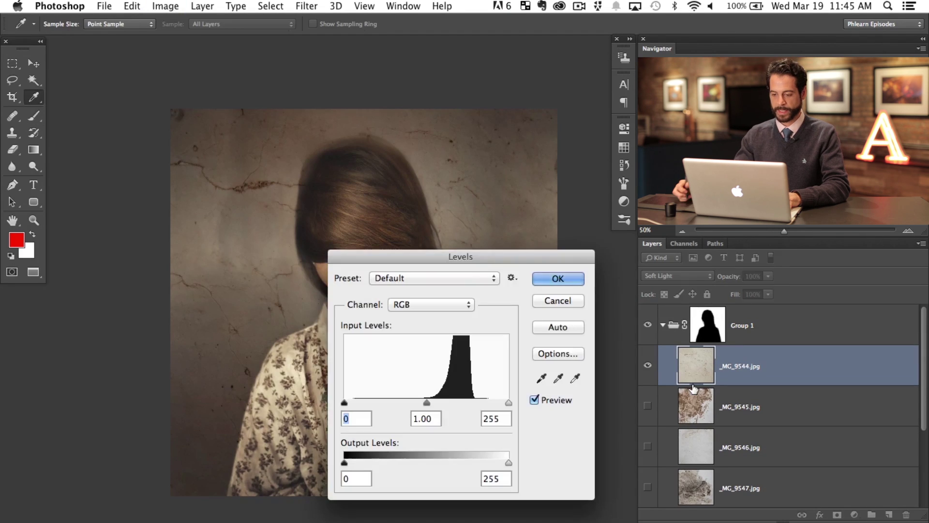
left_click_drag(482, 258, 172, 182)
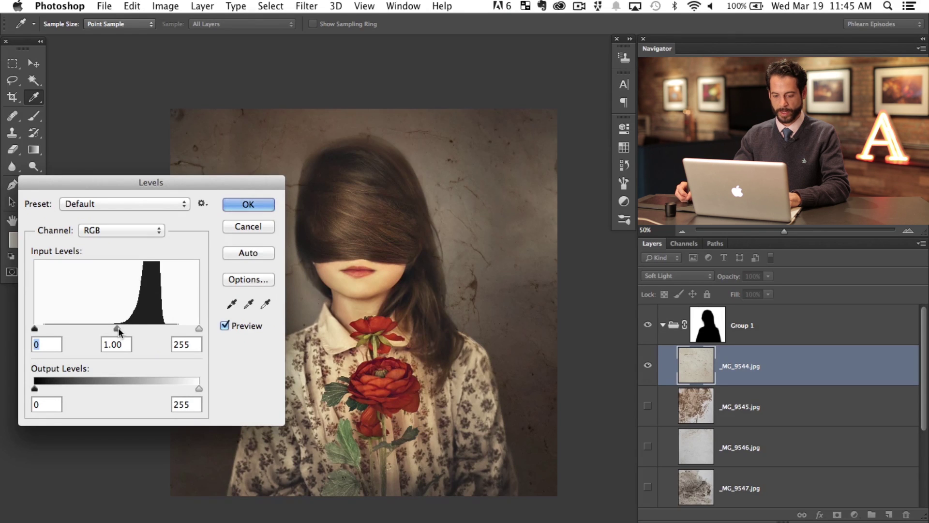
left_click_drag(118, 329, 150, 331)
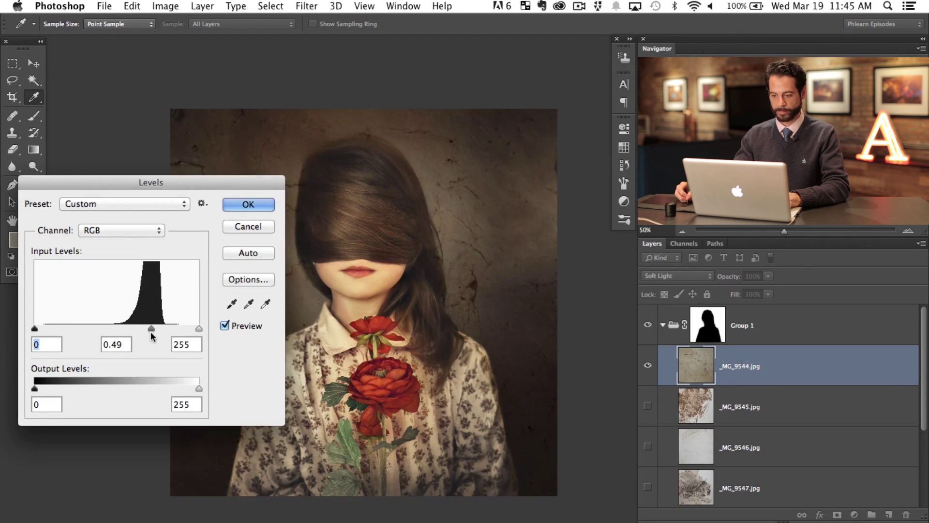
left_click(271, 205)
Compare with and without _MG_9544, then make _MG_9545 visible and select it.
left_click(647, 366)
left_click(647, 366)
left_click(647, 367)
left_click(647, 368)
left_click(647, 368)
left_click(647, 368)
left_click(648, 406)
left_click(733, 403)
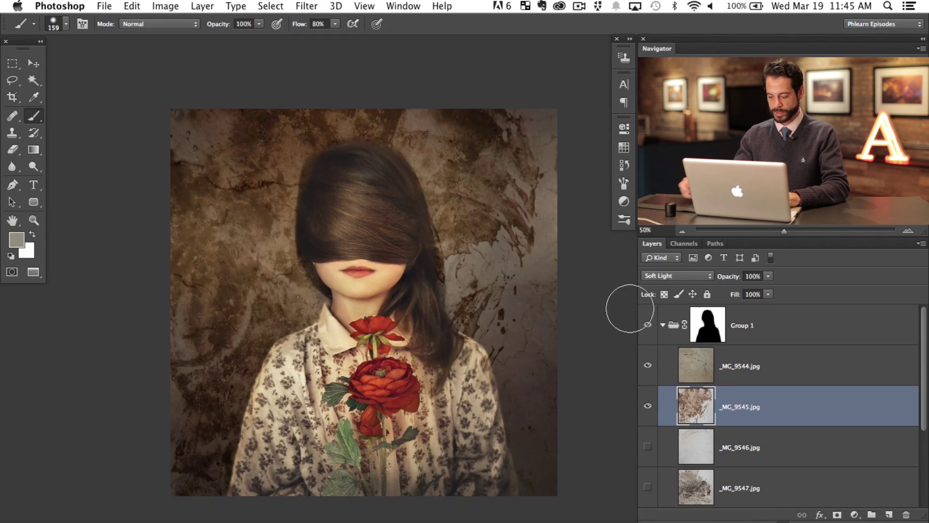
Adjust Levels on _MG_9545, settling on midtone about 1.06 and output levels 73–190.
key("ctrl+l")
left_click_drag(417, 346, 468, 319)
left_click_drag(222, 184, 215, 173)
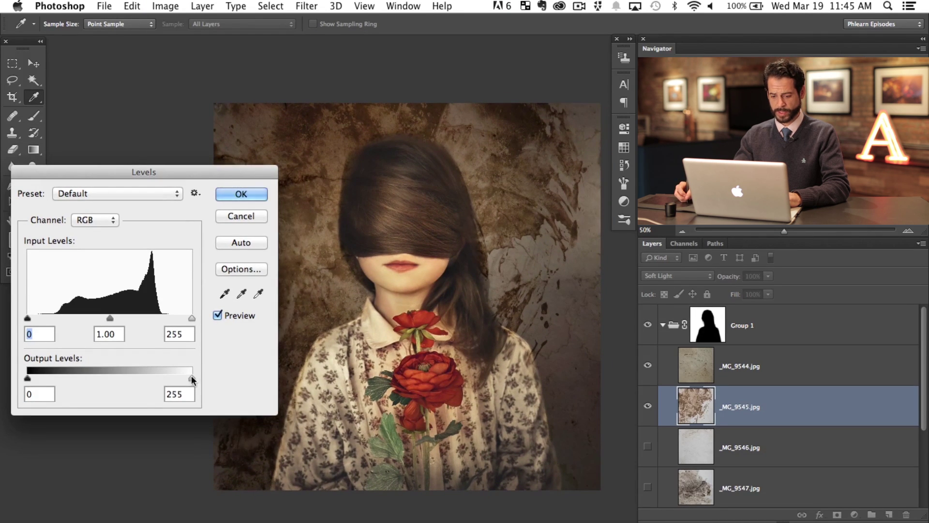
left_click_drag(192, 378, 240, 385)
left_click_drag(27, 378, 111, 378)
left_click_drag(192, 378, 132, 378)
left_click_drag(111, 319, 156, 332)
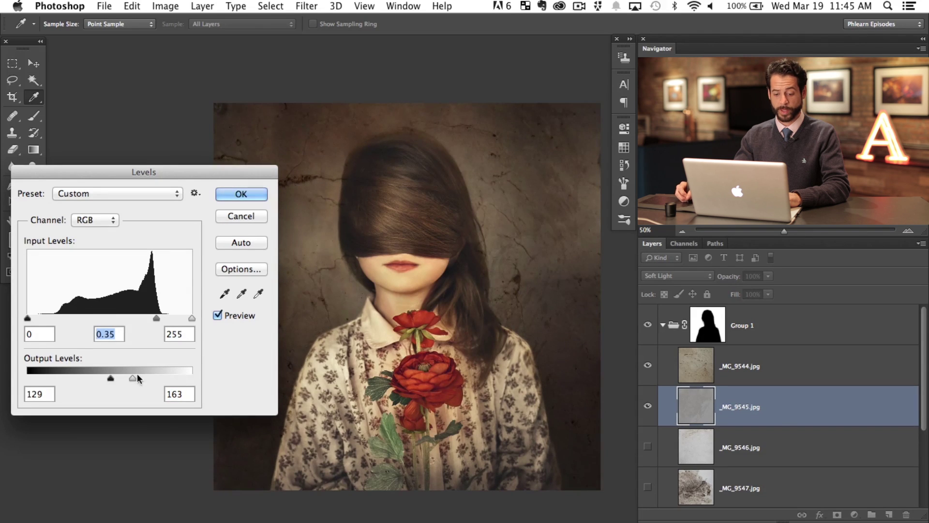
left_click_drag(132, 378, 192, 378)
left_click_drag(112, 378, 27, 378)
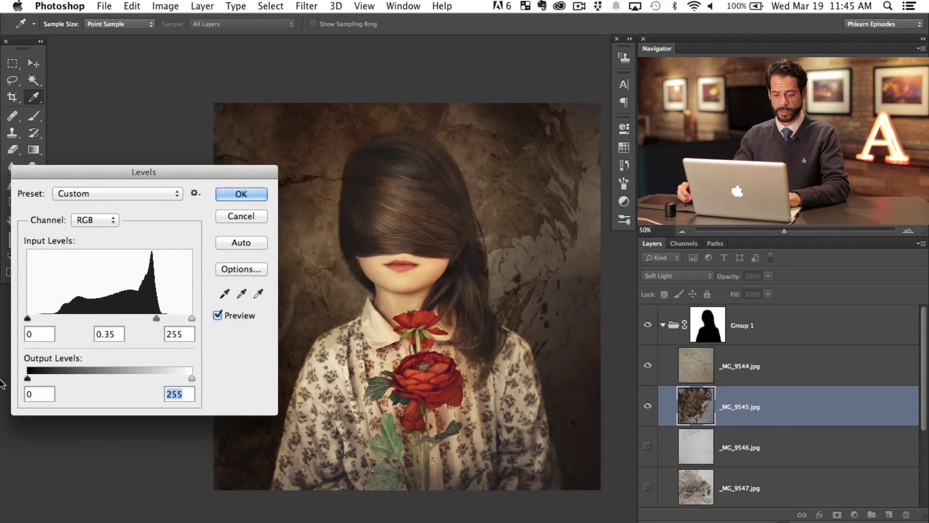
left_click_drag(156, 318, 107, 315)
left_click_drag(193, 377, 150, 381)
left_click_drag(27, 378, 53, 378)
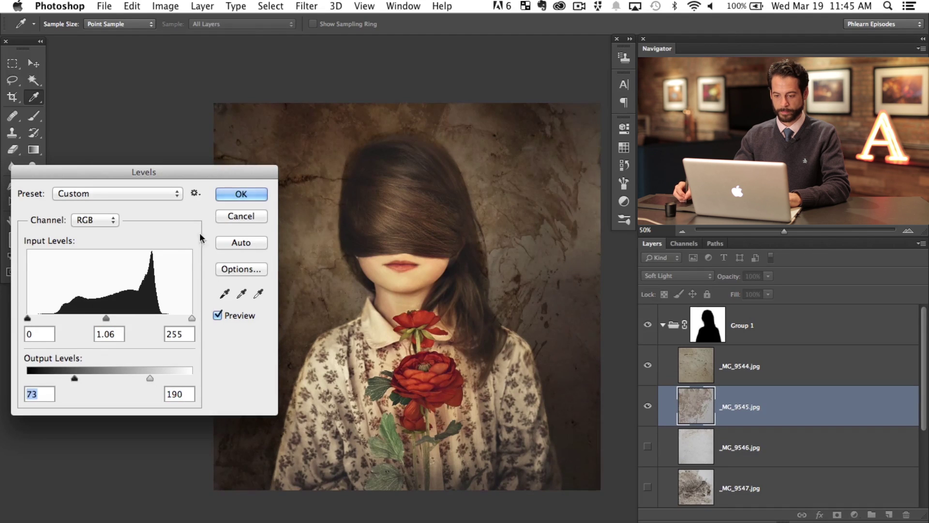
Apply the _MG_9545 Levels, compare it on and off, and lower its opacity to 28%.
left_click(241, 194)
key("b")
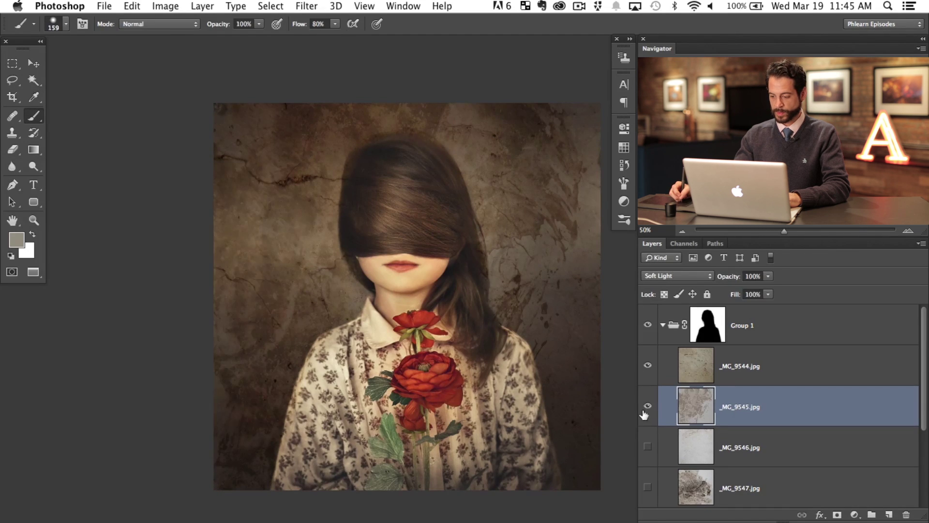
left_click(647, 409)
left_click(647, 409)
left_click(647, 409)
left_click(647, 409)
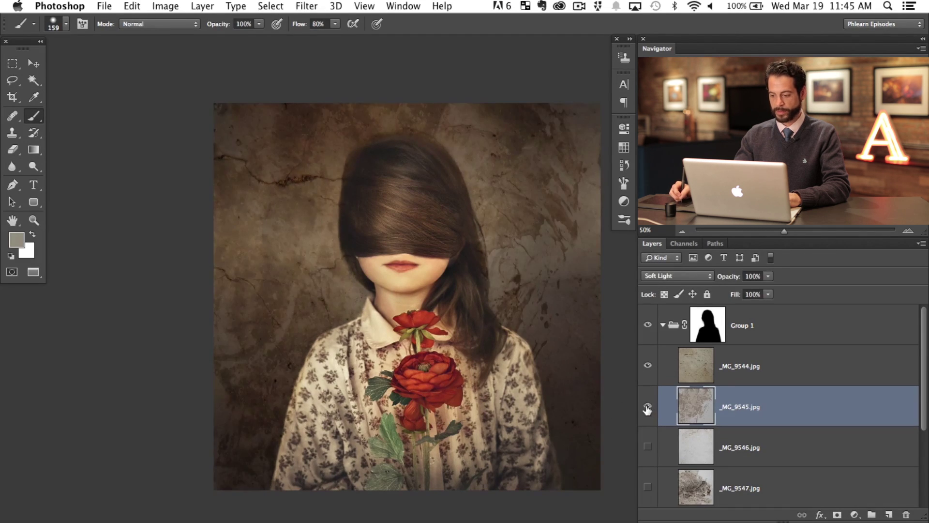
left_click(648, 409)
left_click(648, 409)
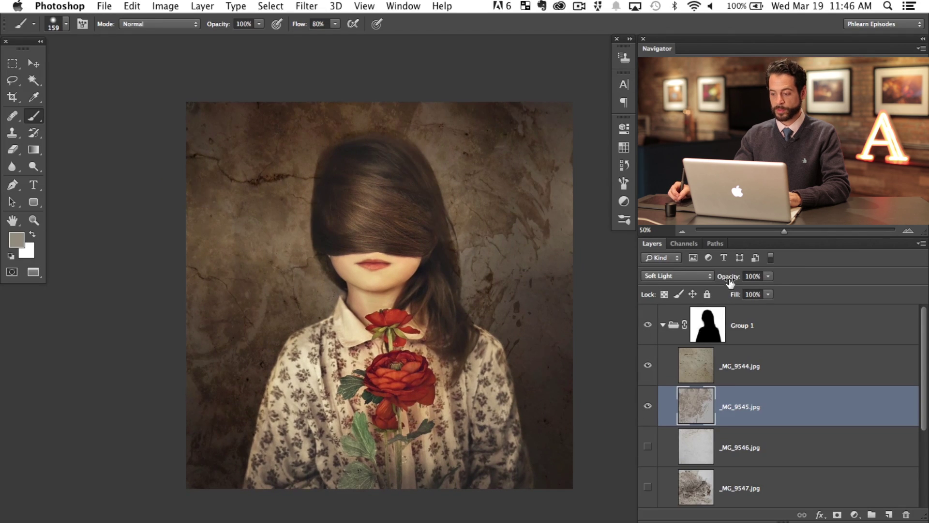
left_click_drag(724, 284, 698, 291)
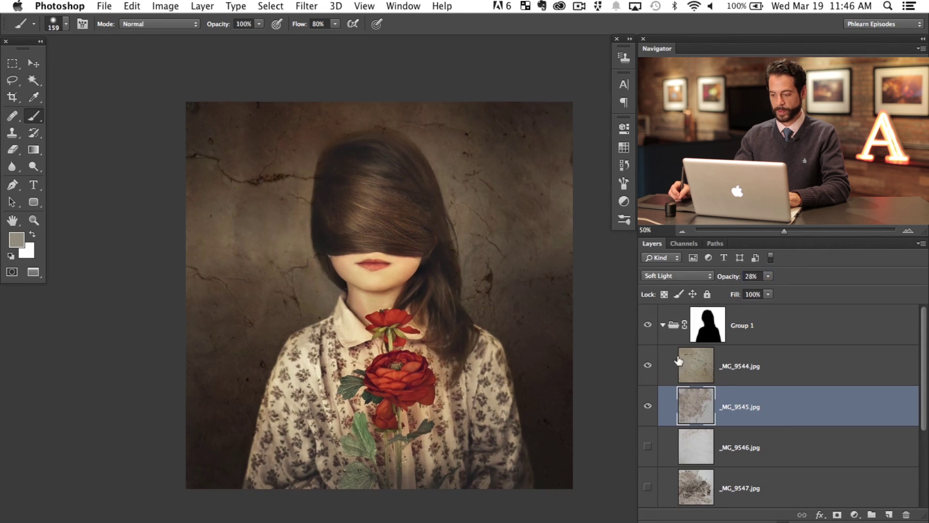
left_click(647, 409)
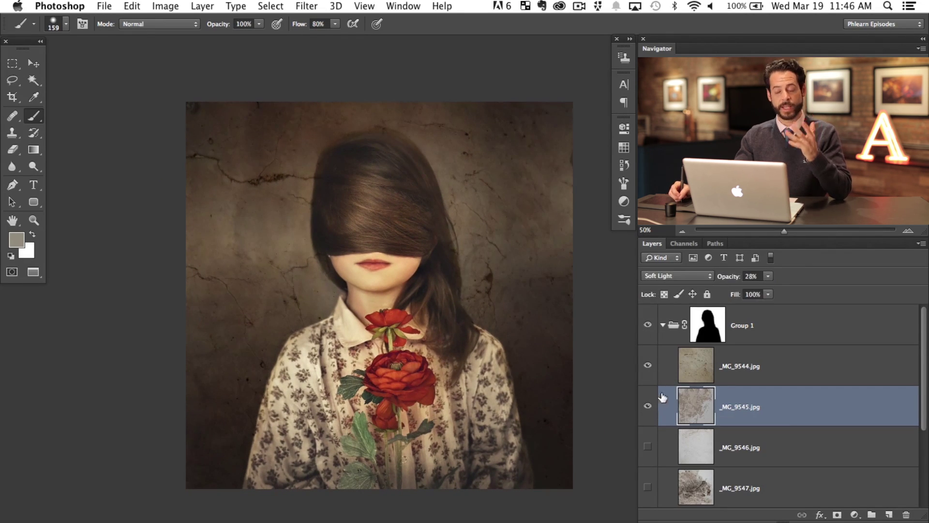
Show _MG_9546 and darken its midtones to 0.52 with Levels, then compare it on and off.
left_click(648, 447)
left_click(729, 449)
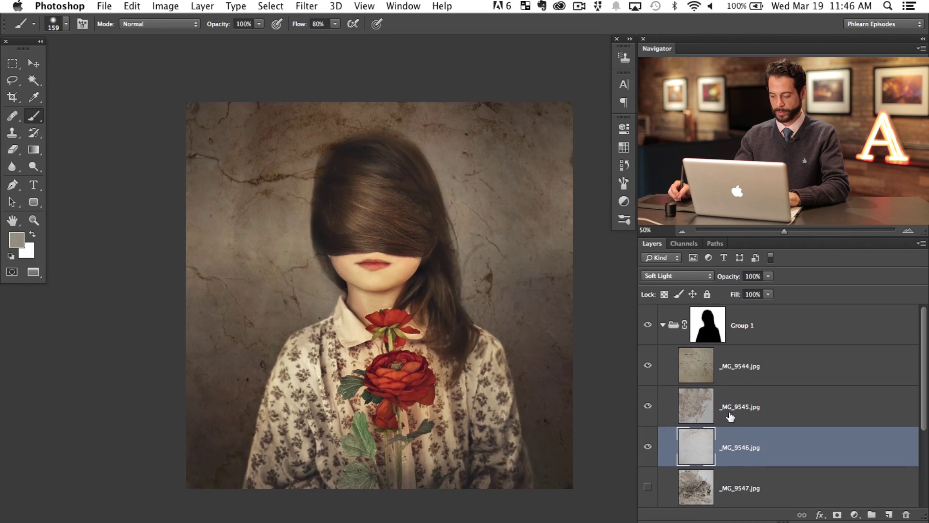
key("super+l")
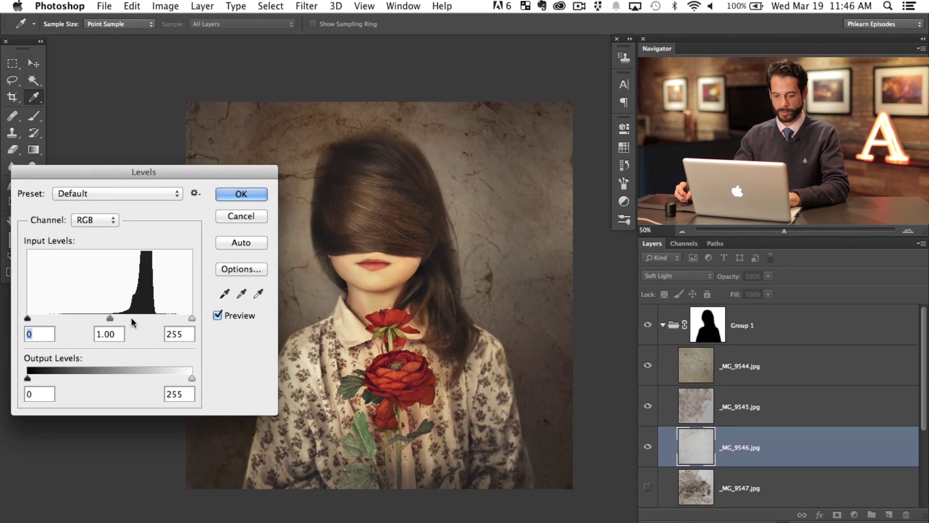
left_click_drag(109, 318, 134, 318)
key("Return")
key("b")
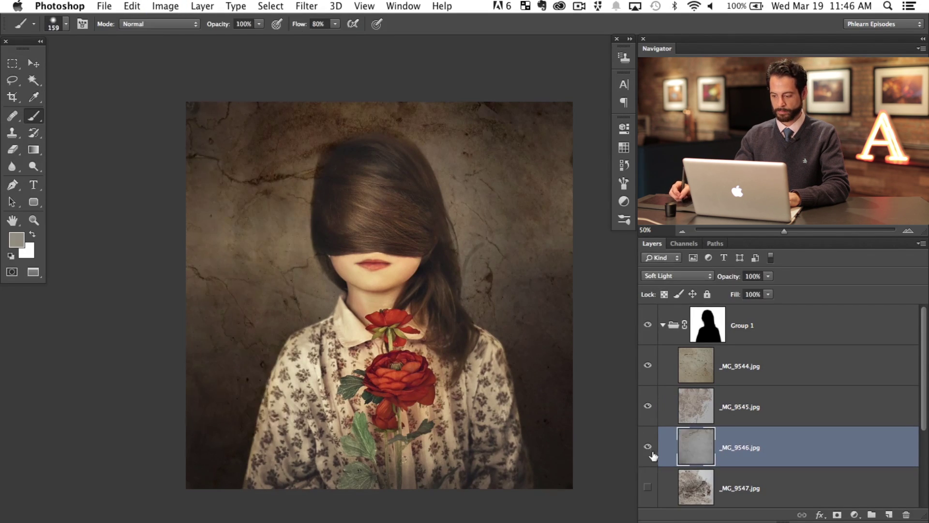
left_click(651, 450)
left_click(651, 450)
left_click(651, 451)
left_click(649, 450)
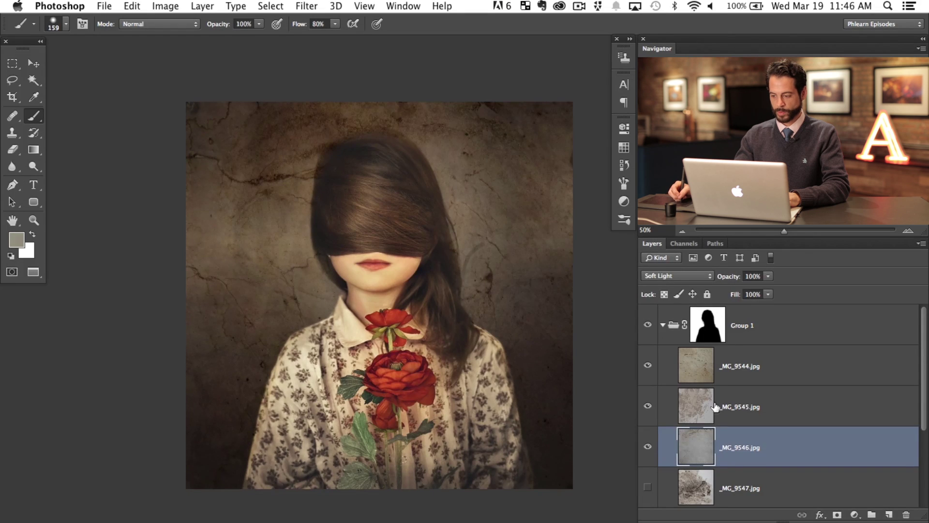
Set _MG_9546 to 60% opacity, then show _MG_9547 and slightly darken its midtones with Levels.
key("v")
key("6")
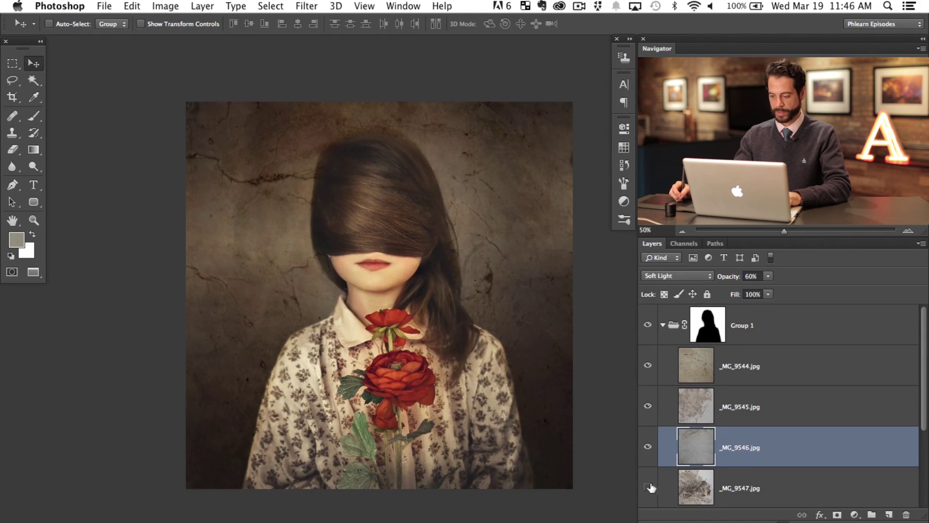
left_click(650, 488)
left_click(728, 486)
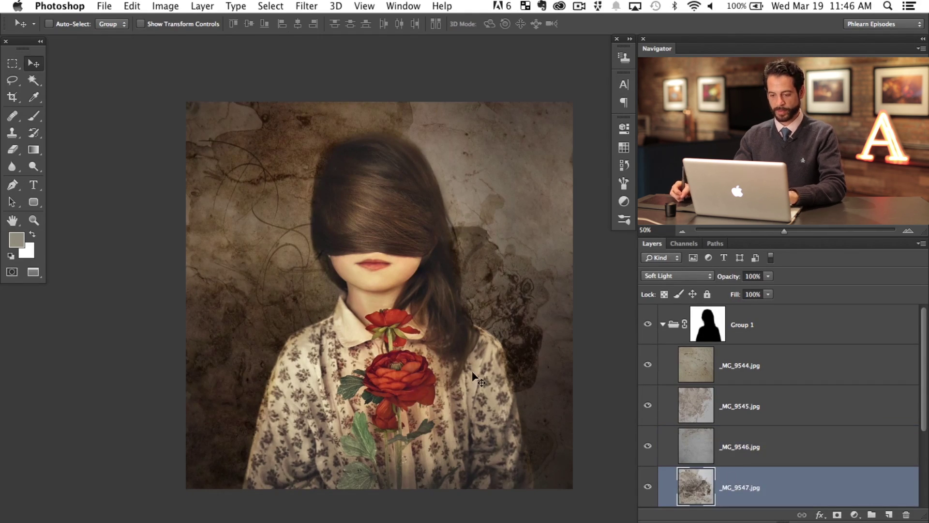
key("ctrl+l")
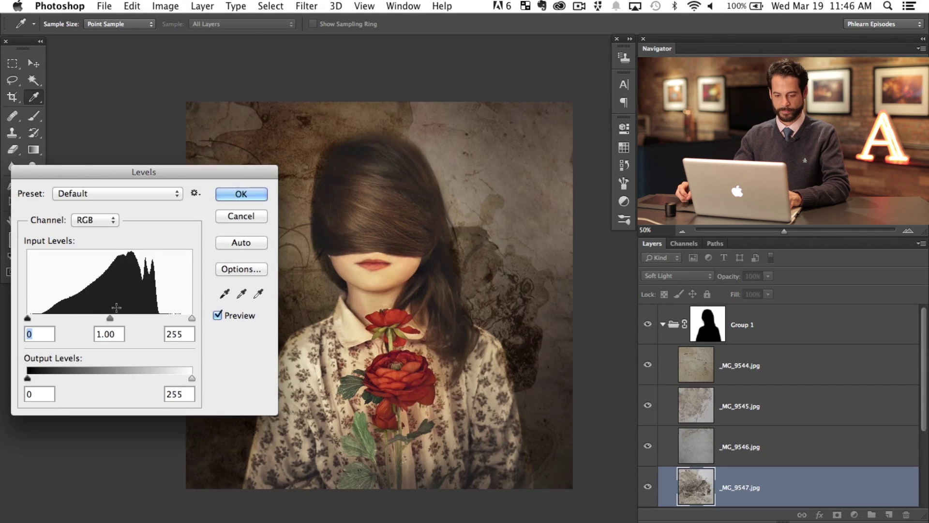
left_click_drag(109, 318, 153, 317)
key("Return")
Compare the image with and without _MG_9547, leaving it visible.
left_click(649, 487)
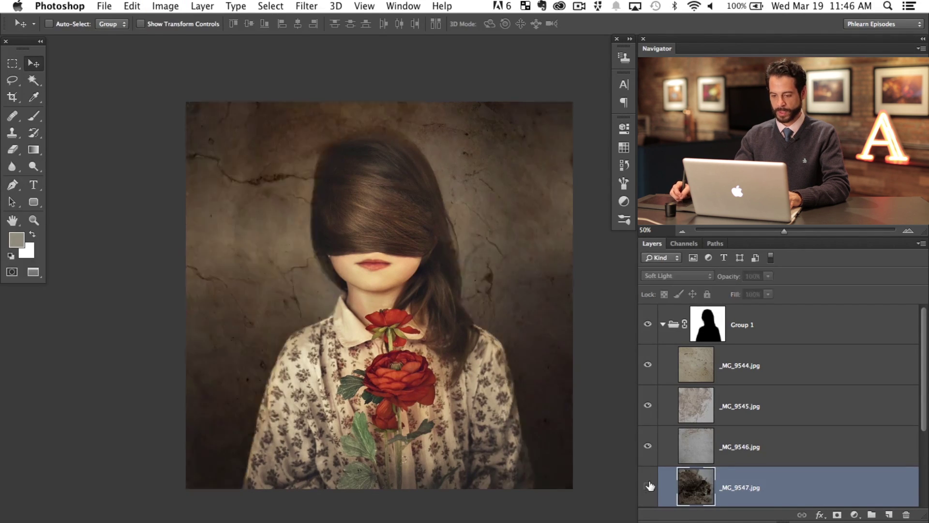
left_click(649, 486)
left_click(649, 486)
left_click(649, 485)
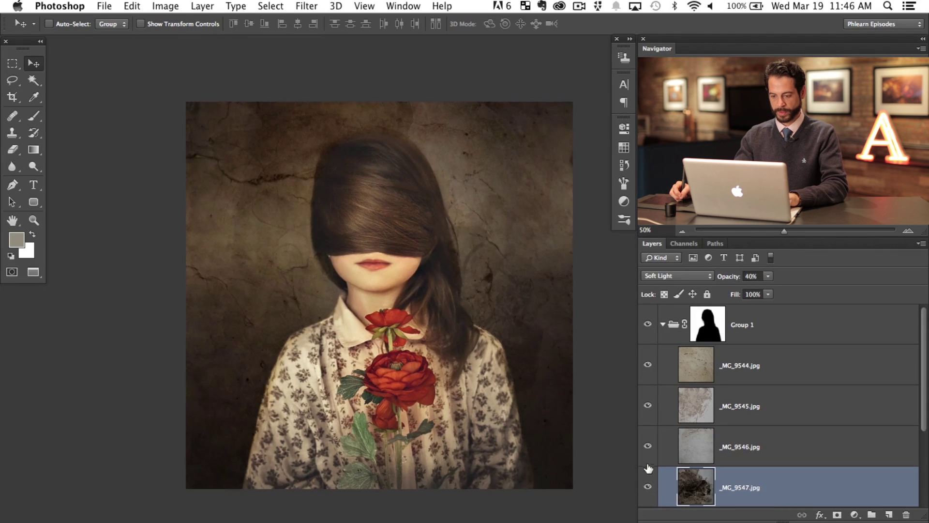
left_click(647, 488)
left_click(648, 489)
left_click(648, 489)
left_click(648, 489)
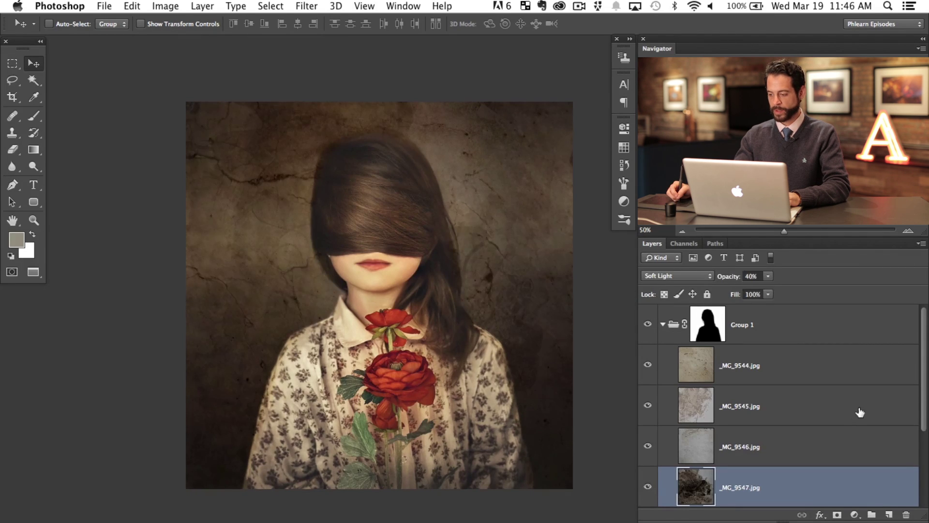
Show _MG_9548 and apply Levels with midtone 0.39 and output 65–255.
scroll(774, 412, "down", 3)
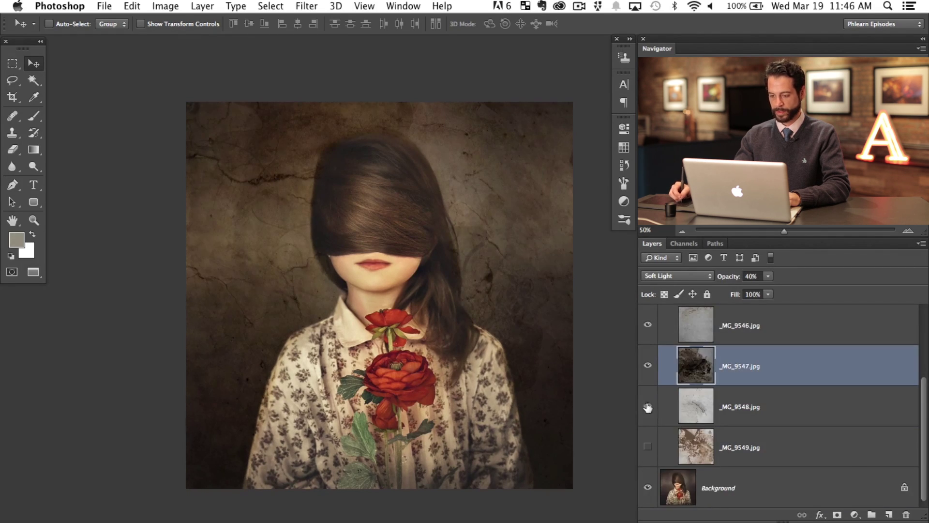
left_click(648, 408)
left_click(783, 399)
key("super+l")
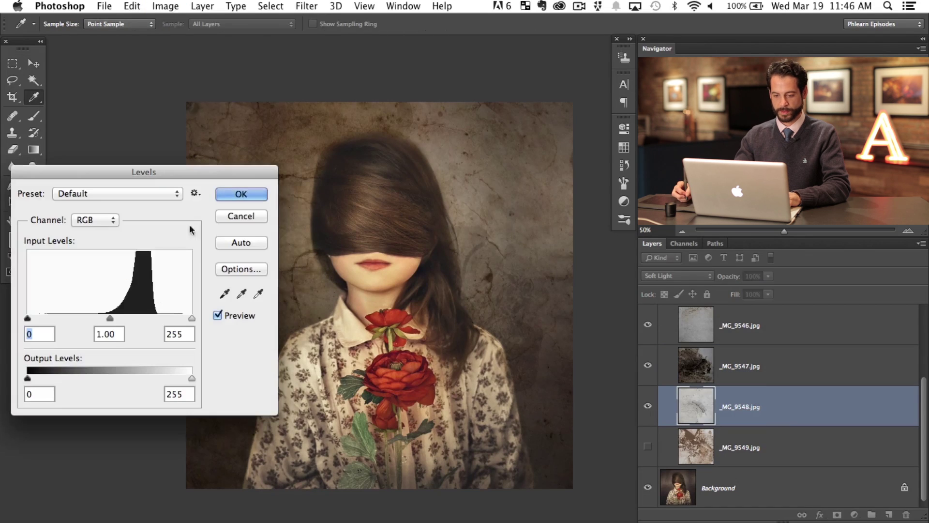
left_click_drag(126, 318, 140, 318)
left_click_drag(27, 378, 48, 384)
left_click_drag(139, 318, 153, 318)
left_click(124, 334)
key("Tab")
key("Tab")
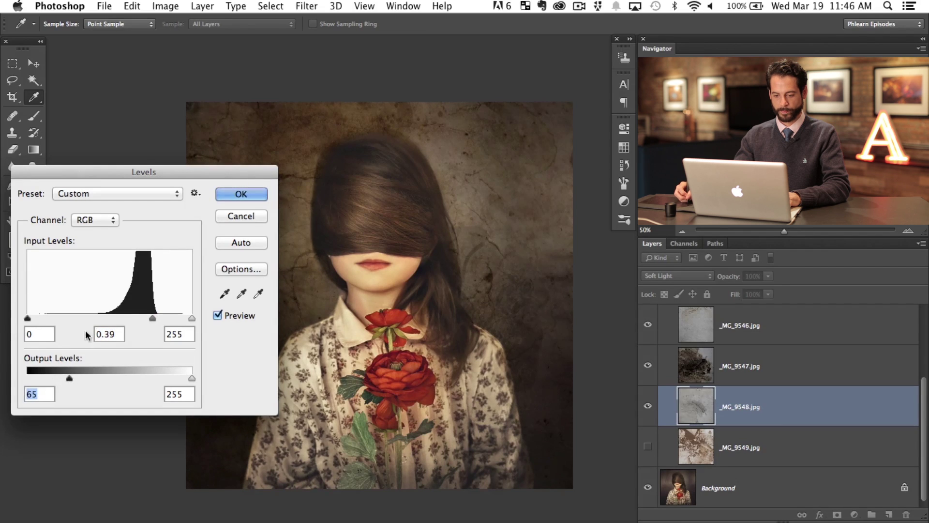
key("Return")
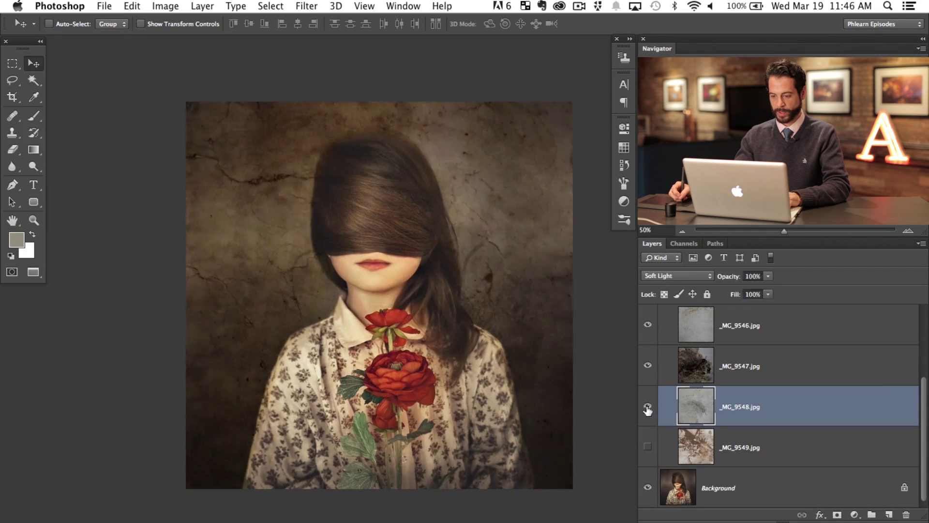
Show _MG_9548 and _MG_9549, and darken _MG_9549 with Levels: midtone 0.52, output black 85.
left_click(648, 411)
left_click(648, 447)
left_click(749, 442)
key("super+l")
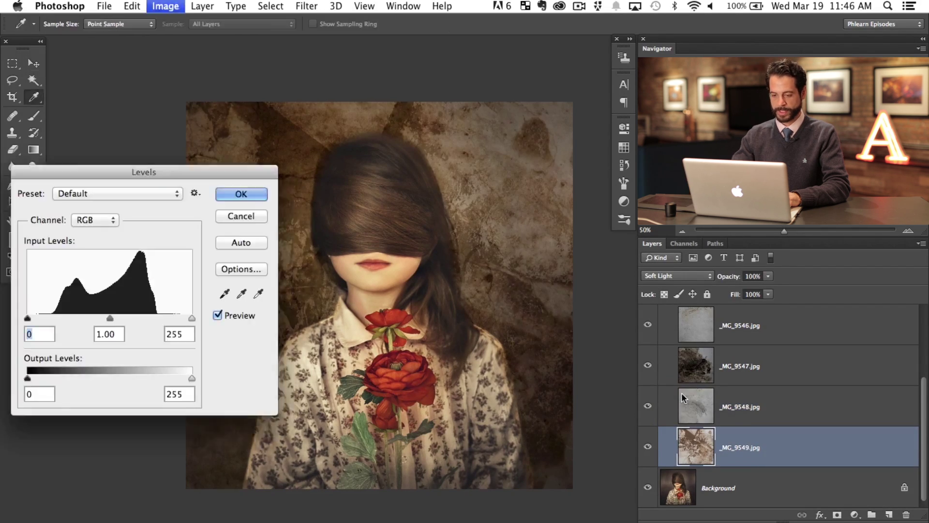
left_click_drag(110, 318, 141, 316)
left_click_drag(28, 378, 82, 378)
left_click(259, 197)
Compare _MG_9549 on and off, then set its opacity to 50%.
key("v")
left_click(648, 447)
left_click(648, 446)
key("5")
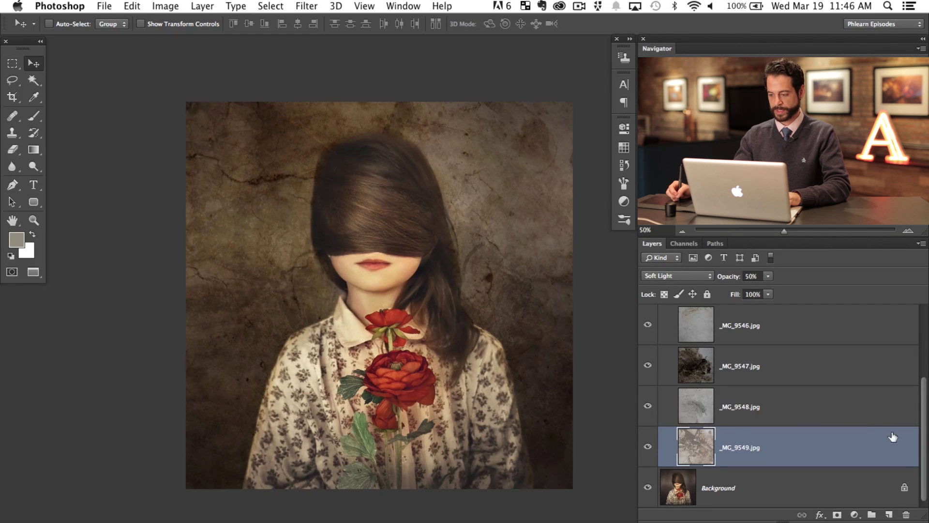
left_click_drag(925, 420, 919, 380)
Compare the image with and without the _MG_9544, _MG_9545 and _MG_9547 textures.
left_click(646, 327)
left_click(647, 327)
left_click(646, 327)
left_click(646, 327)
left_click(649, 367)
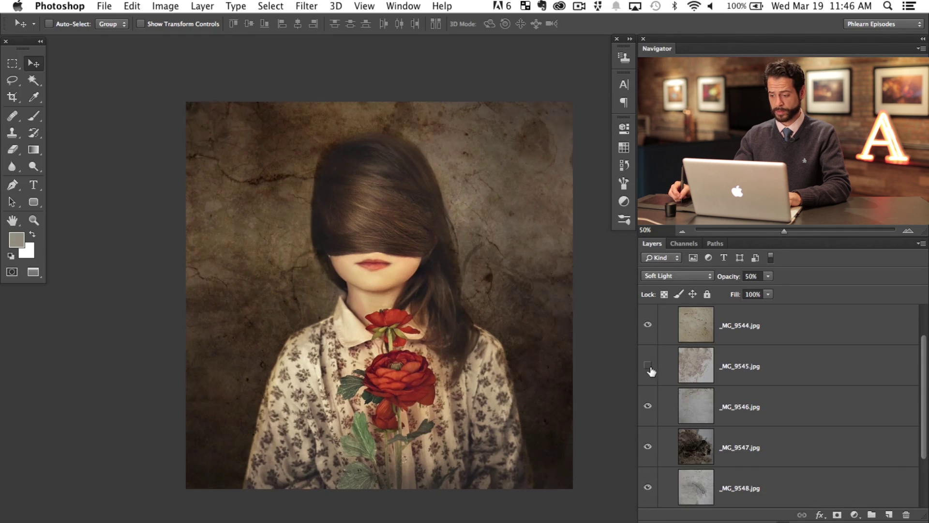
left_click(649, 444)
left_click(649, 444)
left_click(647, 325)
Select the _MG_9544 layer and compare it on and off, leaving it visible.
left_click(774, 338)
left_click(647, 325)
left_click(648, 324)
left_click(648, 325)
Lower _MG_9544's Red channel midtone to 0.87 in Levels, then compare it on and off.
key("super+l")
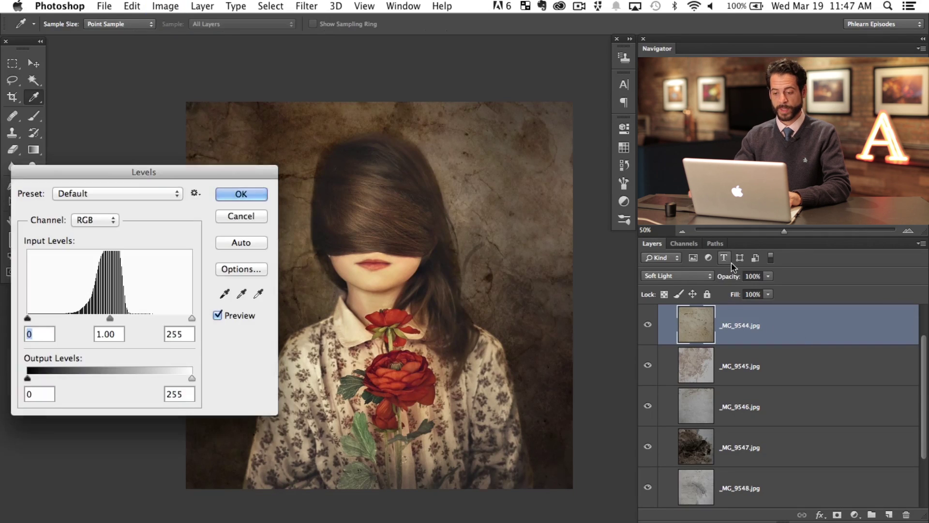
left_click(95, 220)
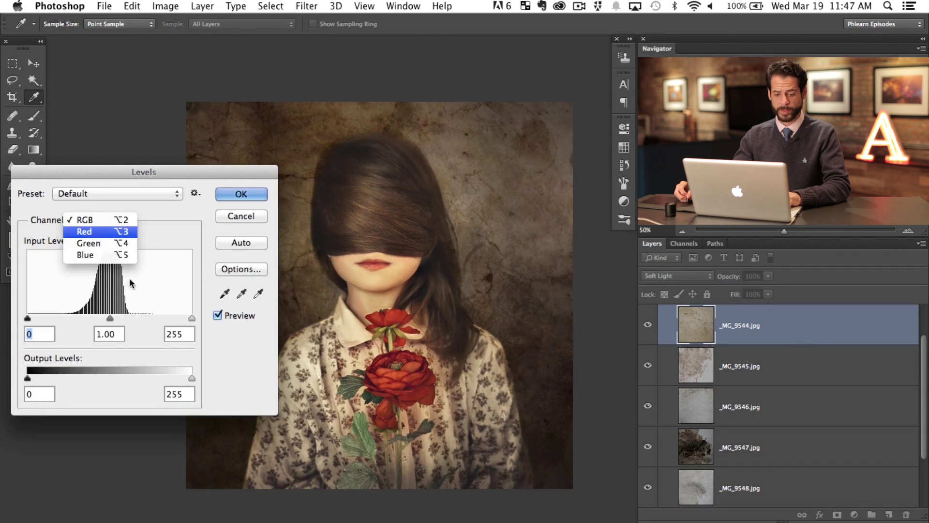
left_click(86, 231)
mouse_move(115, 318)
left_mouse_down()
mouse_move(89, 315)
mouse_move(123, 316)
mouse_move(117, 313)
left_mouse_up()
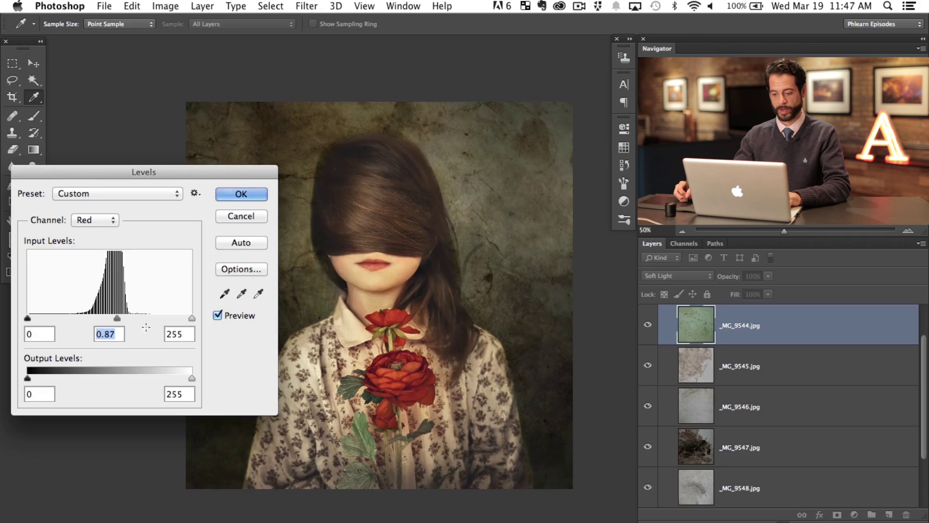
left_click(264, 195)
key("v")
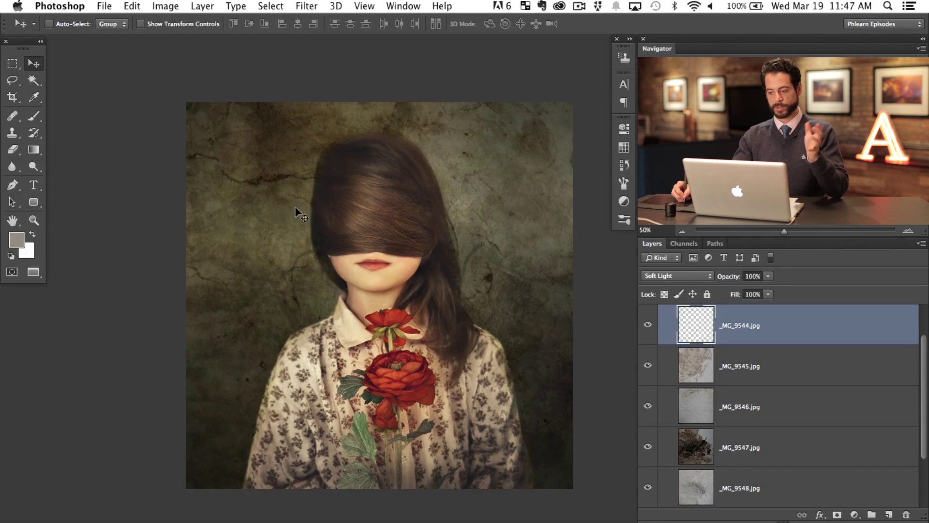
left_click(647, 324)
left_click(645, 325)
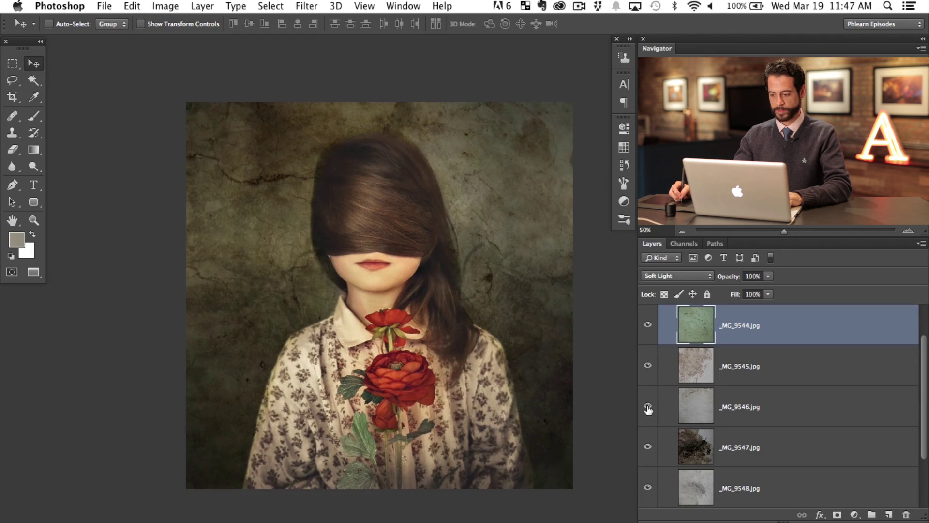
left_click(647, 446)
left_click(647, 447)
left_click(647, 447)
left_click(648, 447)
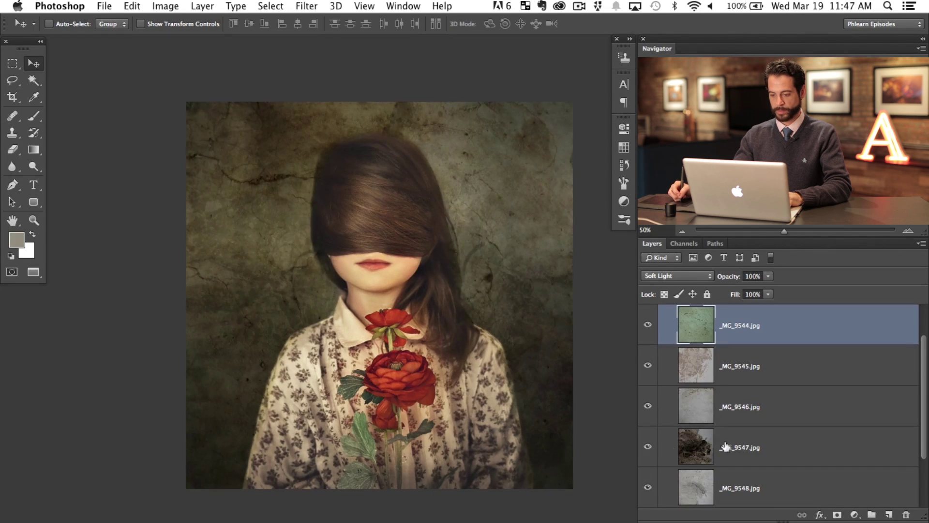
left_click(649, 487)
scroll(914, 416, "down", 3)
left_click(648, 447)
left_click(648, 446)
left_click(649, 447)
left_click(648, 445)
left_click(746, 434)
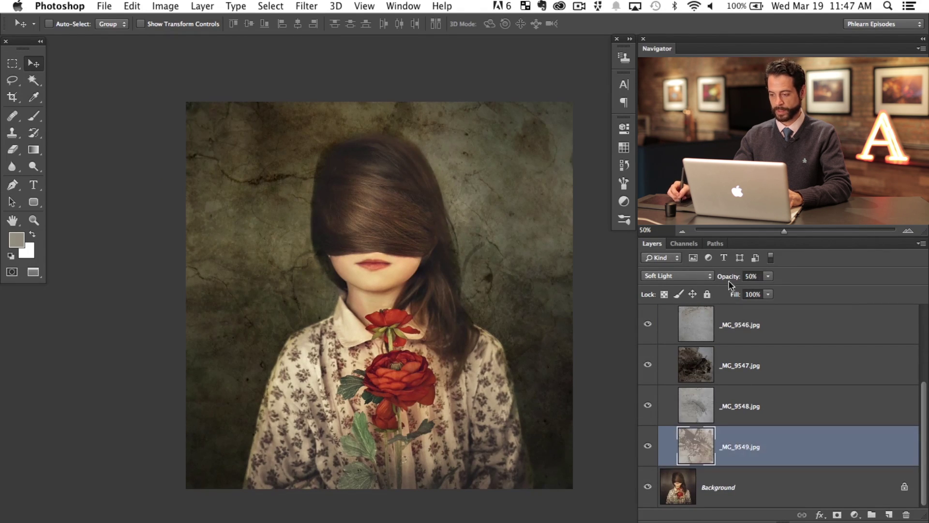
left_click(647, 408)
left_click(647, 408)
left_click_drag(925, 434, 924, 366)
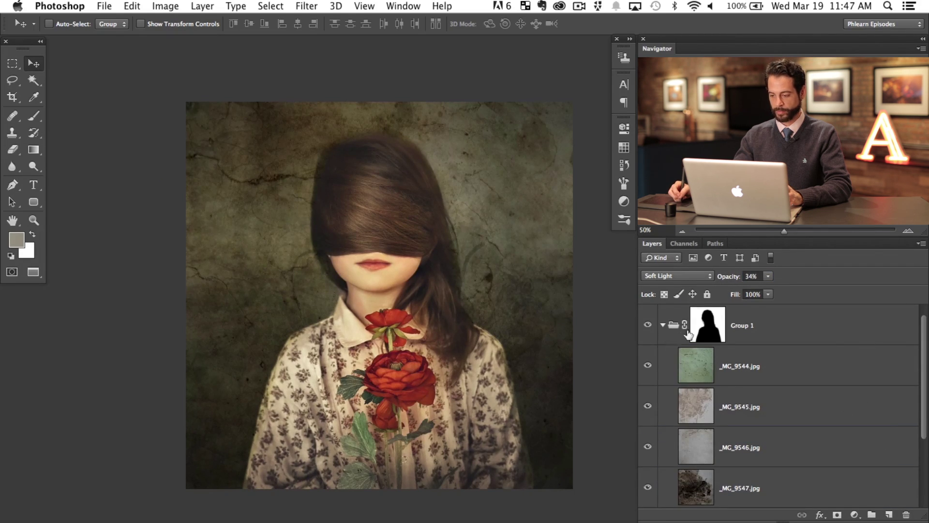
left_click(717, 327)
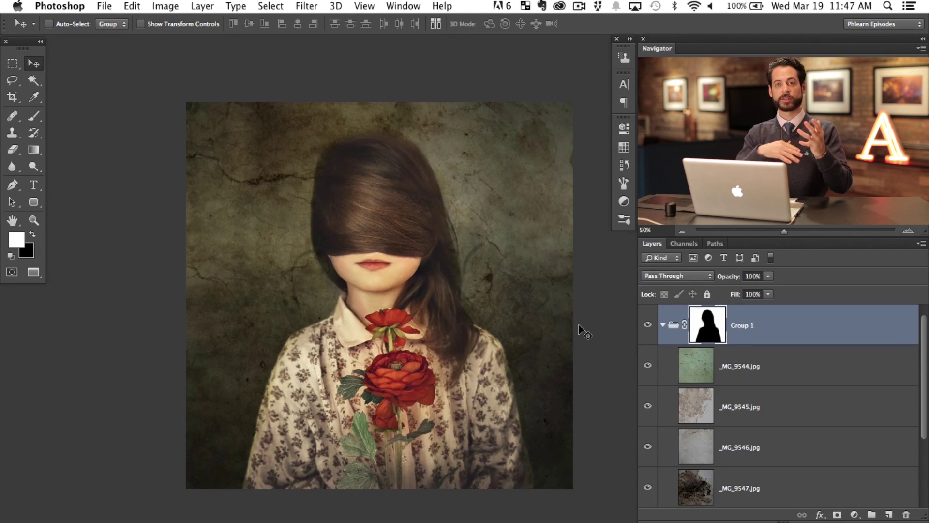
Paint white on Group 1's mask at 20% flow to reveal texture over the shoulder and shirt.
key("b")
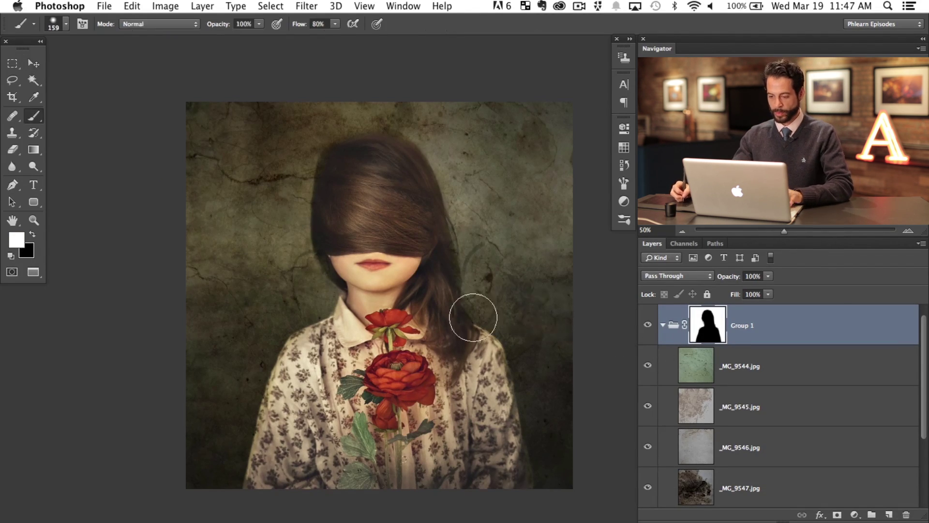
mouse_move(469, 335)
left_mouse_down()
mouse_move(491, 387)
mouse_move(484, 348)
mouse_move(476, 438)
left_mouse_up()
mouse_move(501, 328)
left_mouse_down()
mouse_move(471, 456)
mouse_move(495, 463)
mouse_move(534, 360)
mouse_move(521, 499)
mouse_move(529, 386)
mouse_move(476, 505)
mouse_move(468, 467)
left_mouse_up()
key("x")
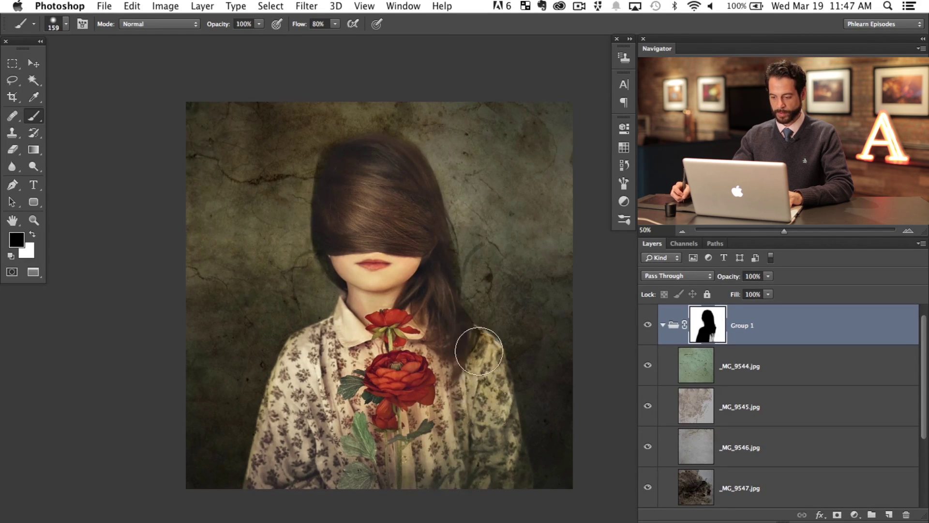
key("shift+2")
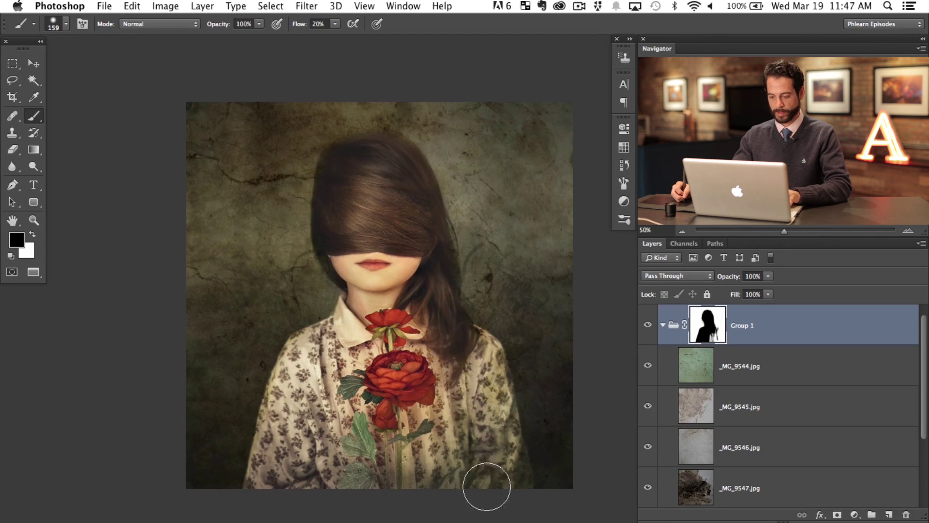
key("x")
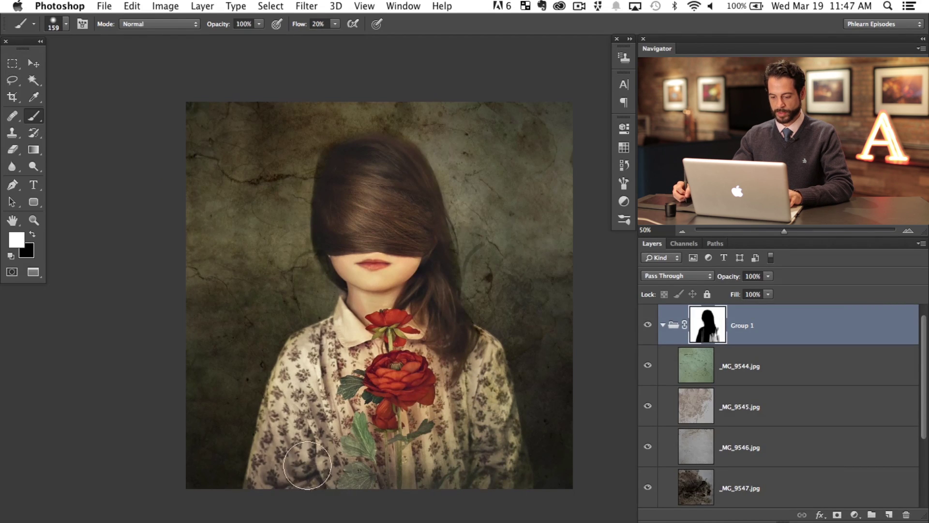
left_click_drag(301, 442, 312, 435)
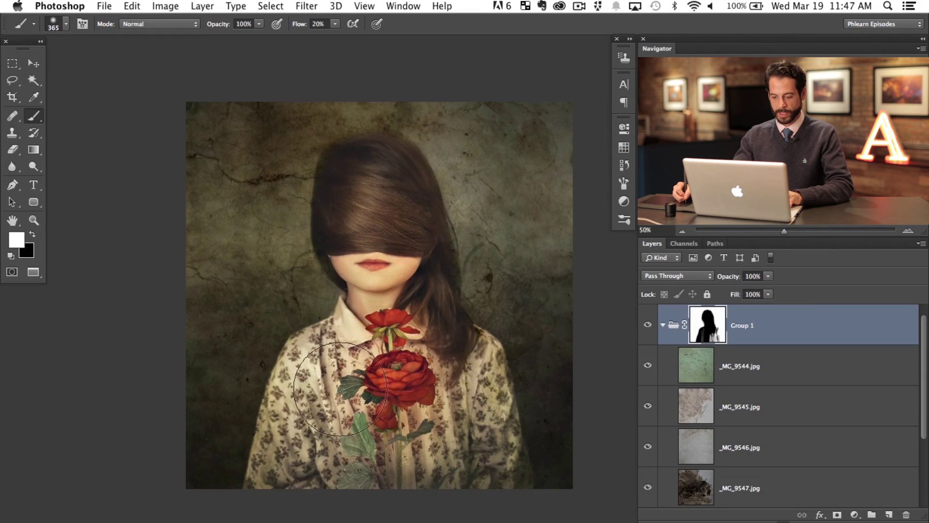
Paint the mask with black and a smaller brush to adjust texture over the top of the hair.
key("x")
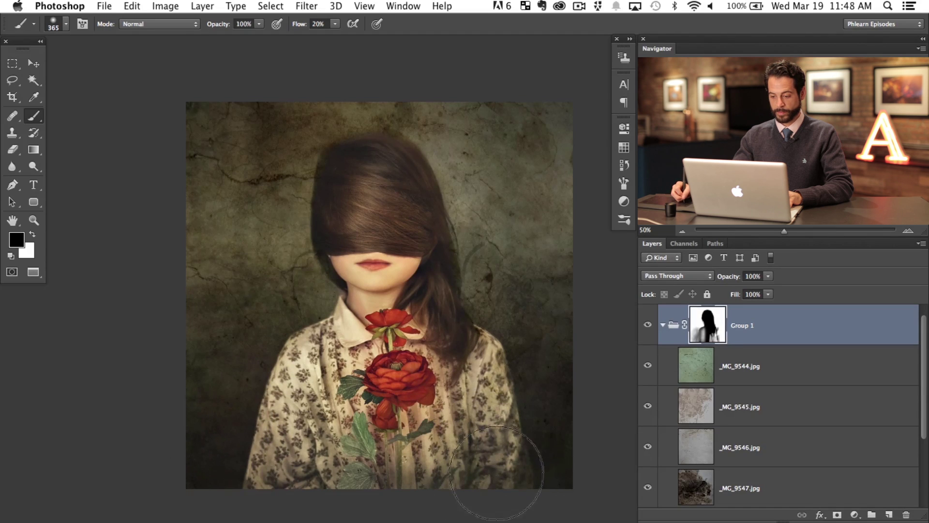
key("x")
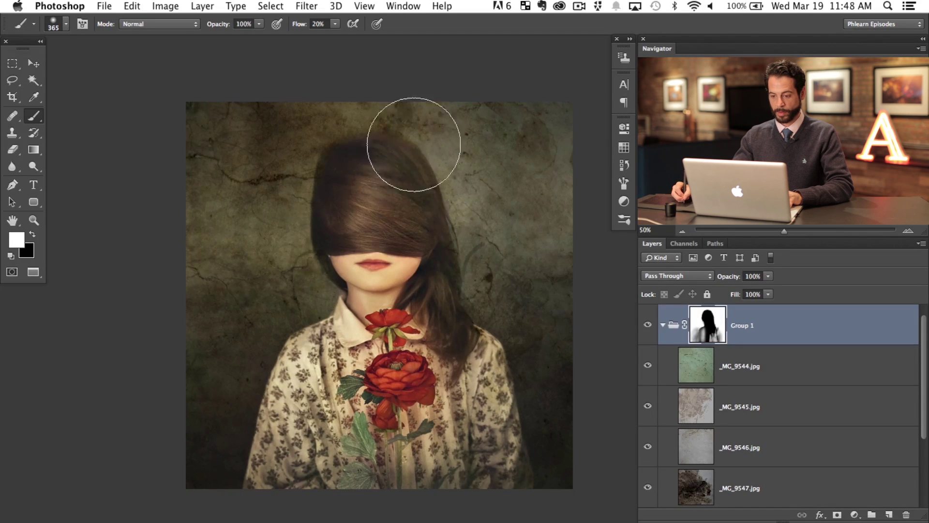
key("x")
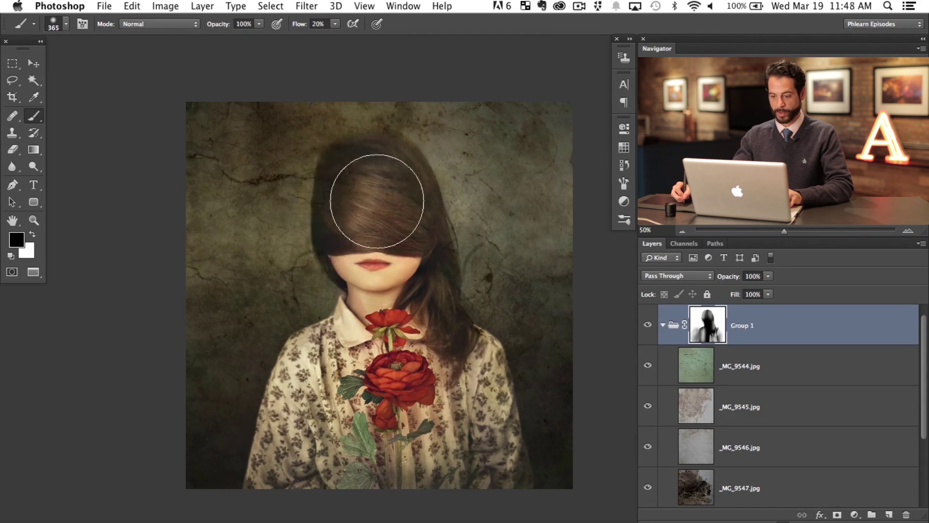
left_click_drag(373, 190, 343, 173, "ctrl+alt")
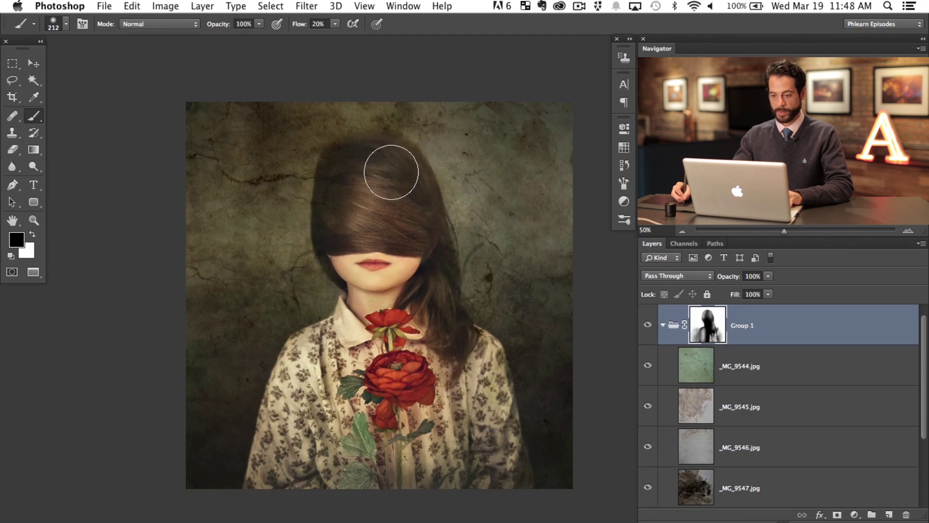
key("x")
key("x")
key("x")
Compare Group 1 on and off, then switch to black and zoom in on the portrait.
left_click(648, 325)
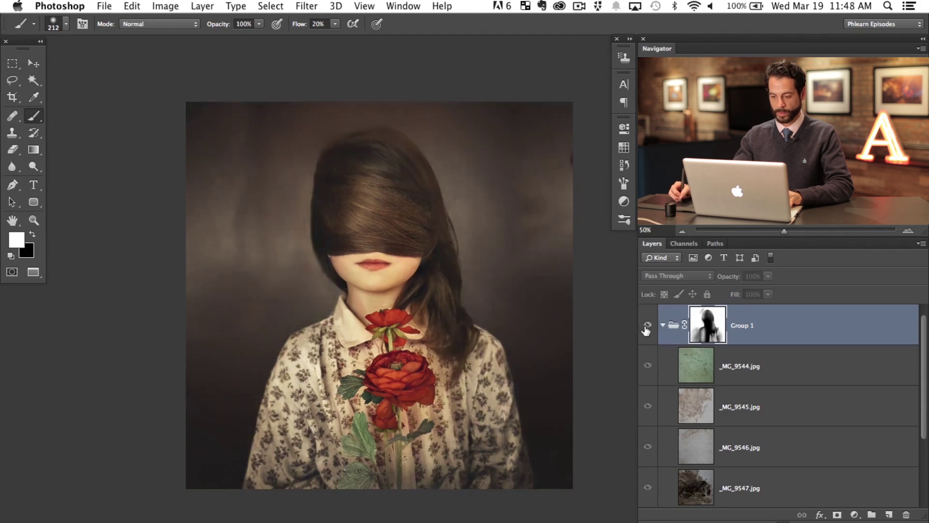
left_click(649, 325)
left_click(648, 324)
left_click(648, 325)
left_click(649, 325)
left_click(648, 325)
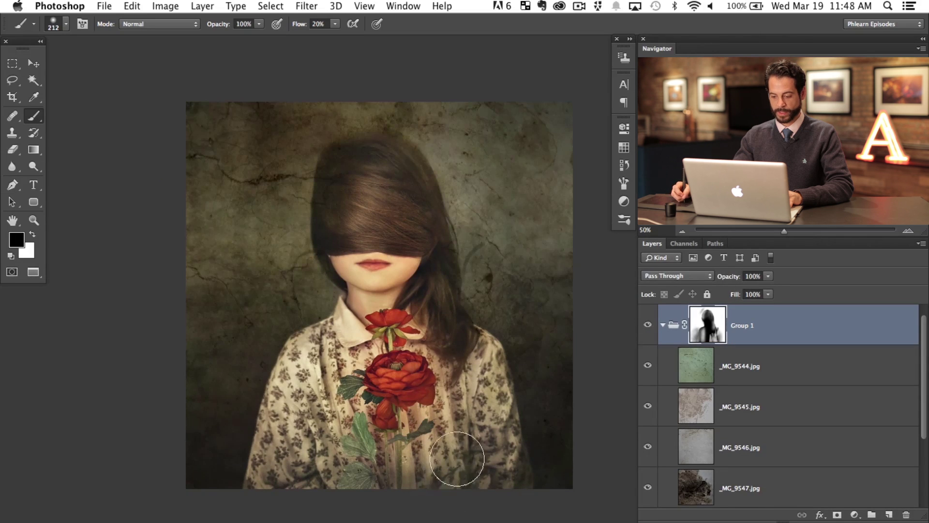
key("x")
key("x")
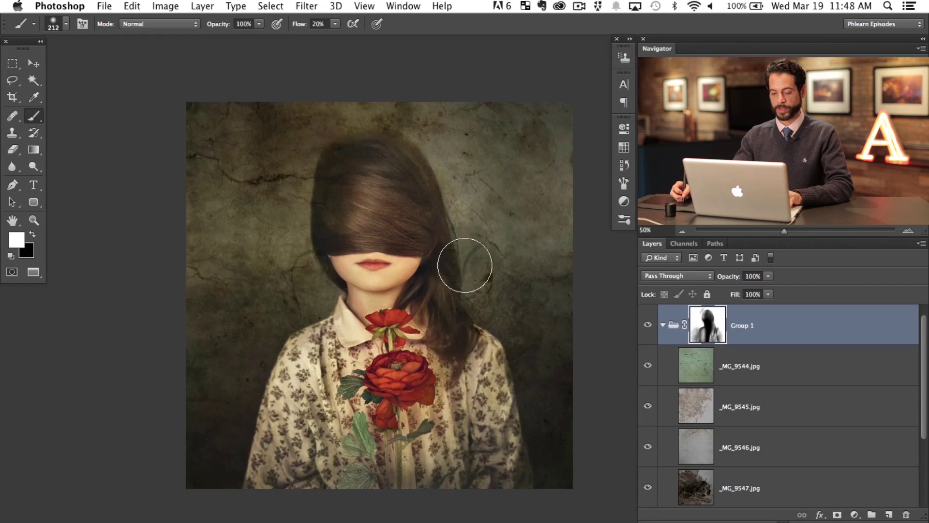
key("super+equal")
key("super+equal")
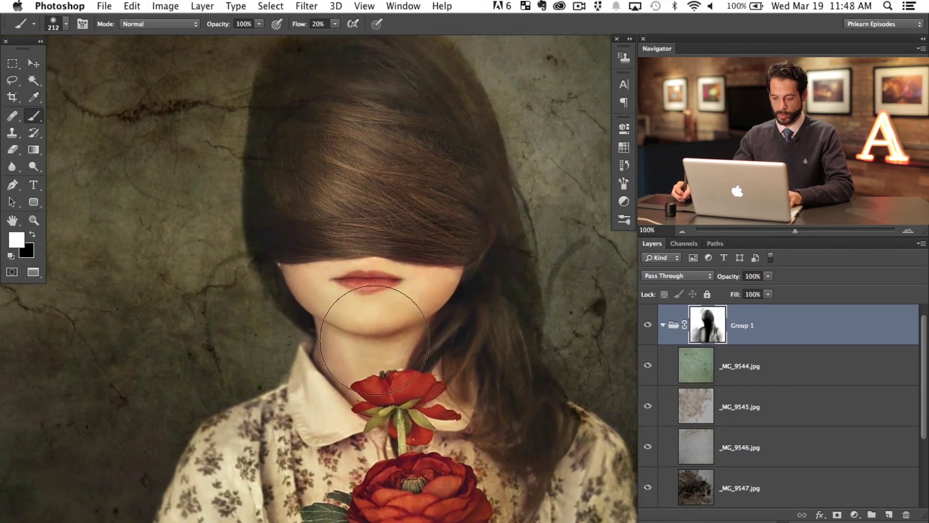
Set the brush to 94 px at 50% flow, then undo the texture painted over the face.
mouse_move(406, 314)
left_mouse_down()
mouse_move(341, 303)
mouse_move(378, 310)
mouse_move(379, 300)
mouse_move(332, 313)
mouse_move(358, 301)
mouse_move(366, 282)
mouse_move(325, 301)
mouse_move(438, 286)
mouse_move(381, 314)
mouse_move(374, 336)
mouse_move(342, 325)
mouse_move(390, 376)
mouse_move(438, 293)
mouse_move(463, 362)
left_mouse_up()
key("shift+5")
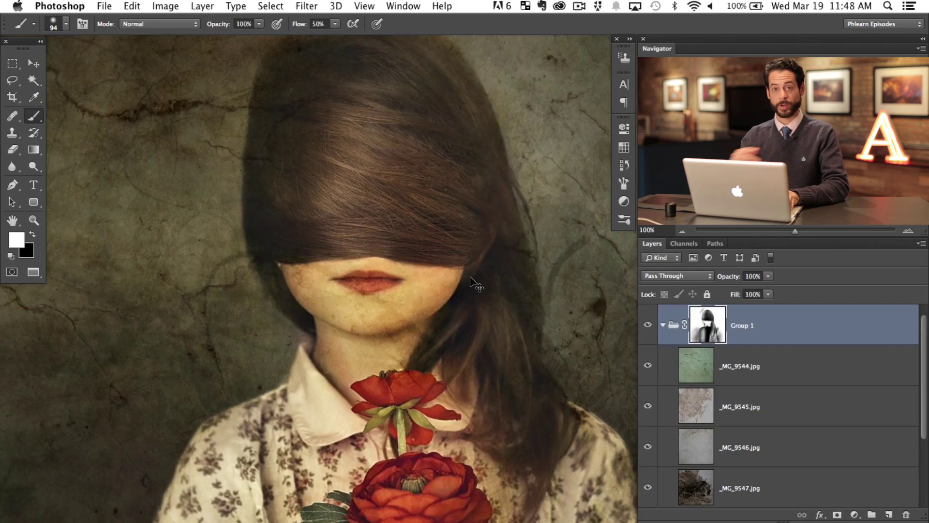
key("super+z")
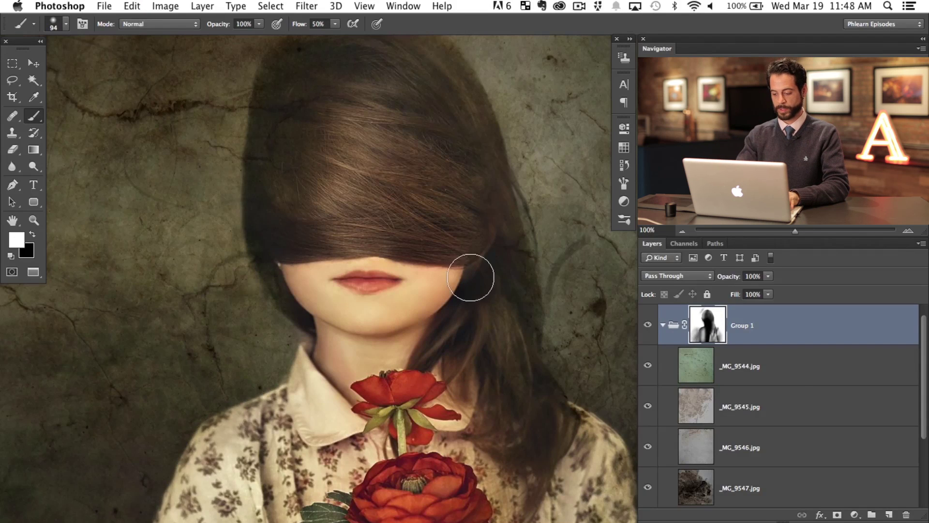
key("super+minus")
key("super+minus")
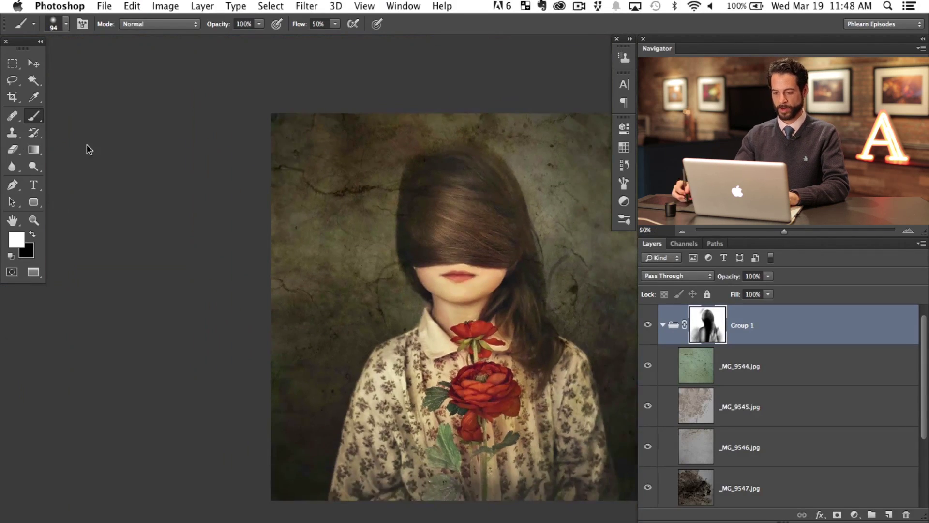
Refit and nudge the view, then compare the portrait with Group 1 on and off.
key("super+plus")
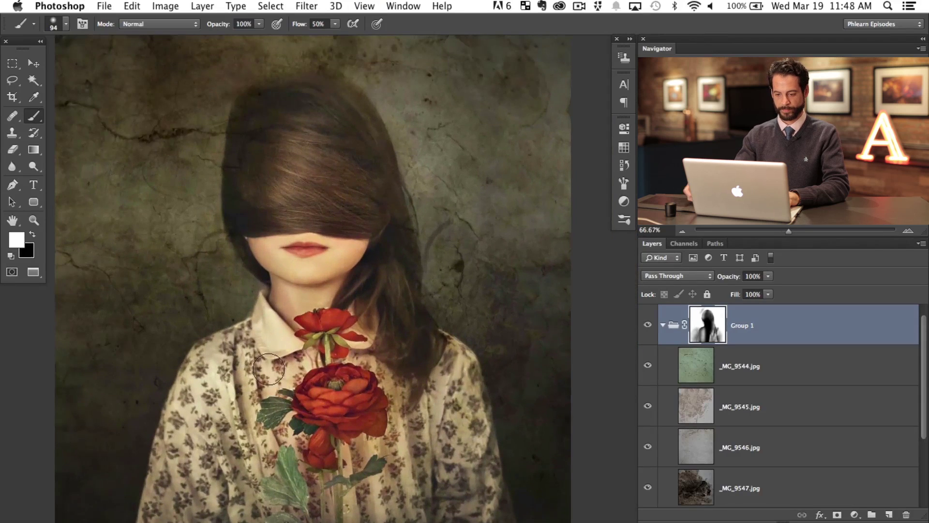
left_click_drag(323, 444, 352, 448)
left_click(655, 330)
left_click(654, 333)
left_click(653, 335)
left_click(653, 337)
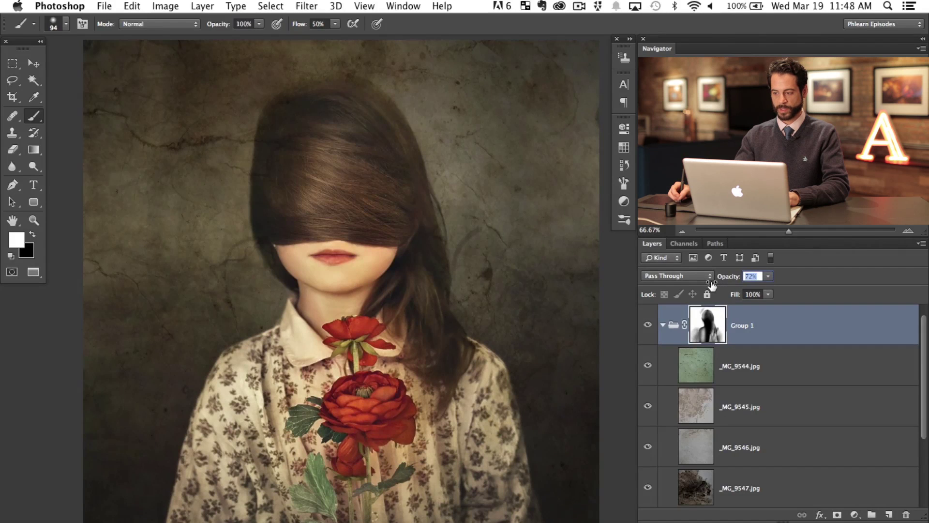
Compare Group 1 on and off, set it to 69% opacity, and collapse it in the layer list.
left_click(649, 327)
left_click(649, 328)
left_click(649, 328)
left_click(649, 328)
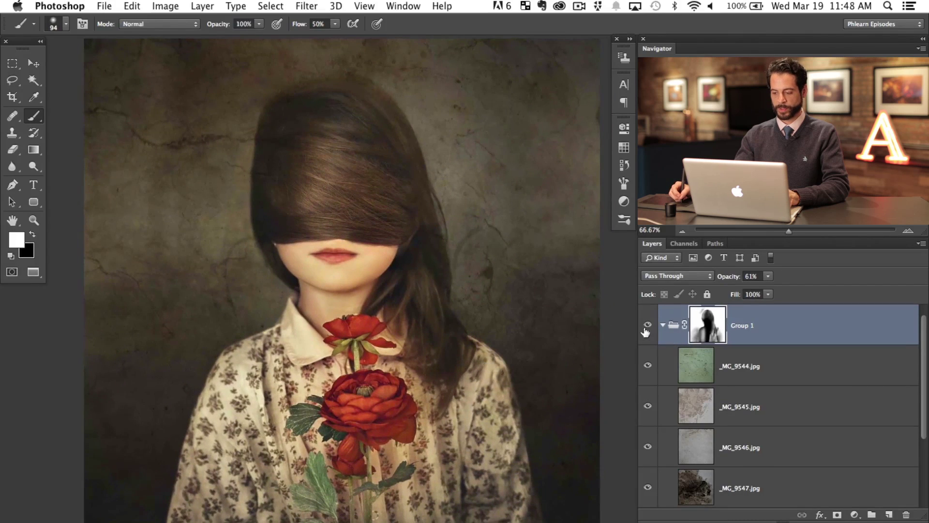
left_click(649, 329)
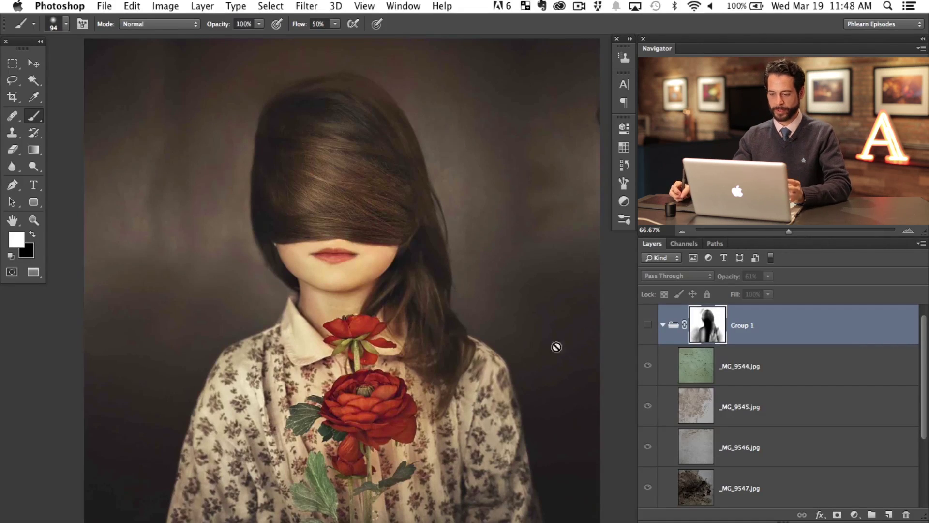
left_click(648, 324)
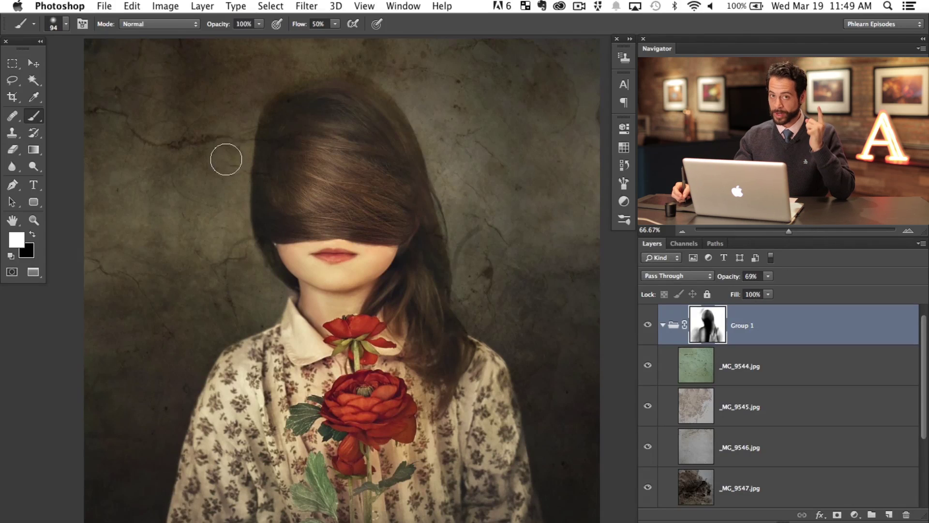
left_click(663, 325)
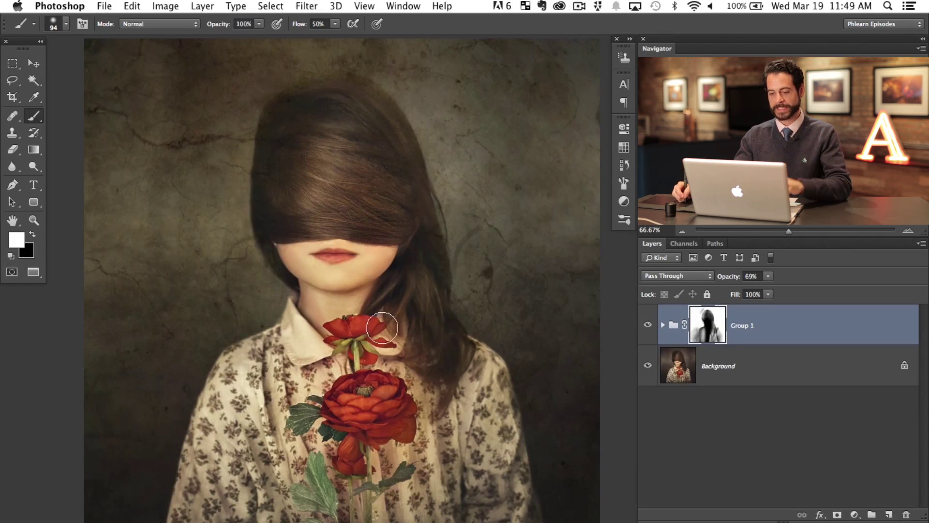
scroll(381, 232, "up", 2)
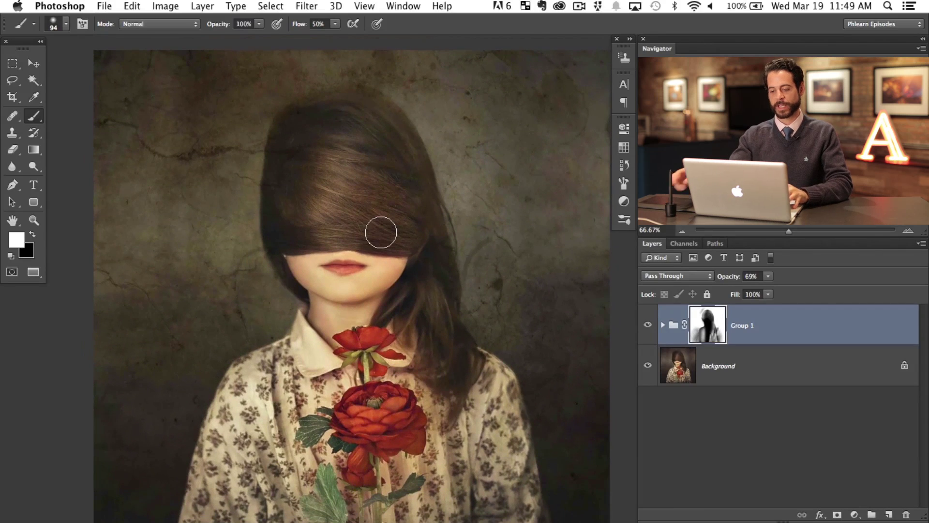